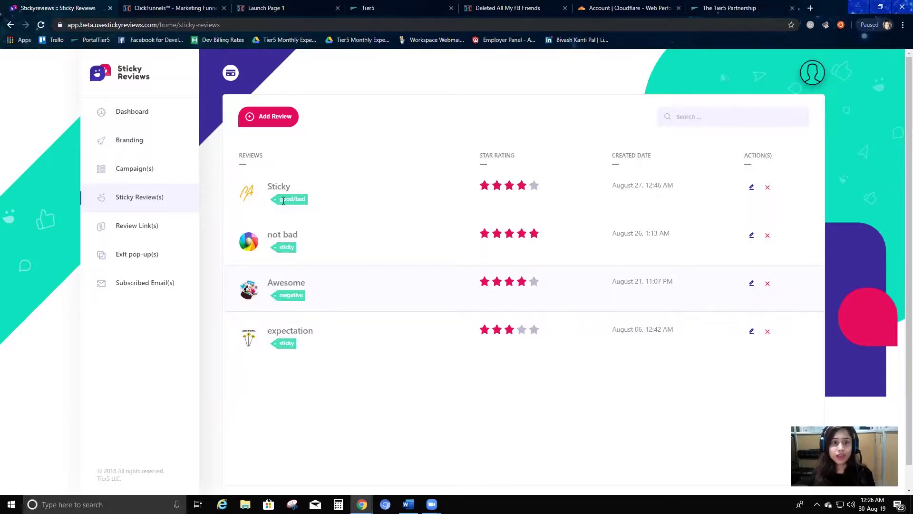
# Start a new review tagged positive with a four-star rating
pyautogui.click(257, 115)
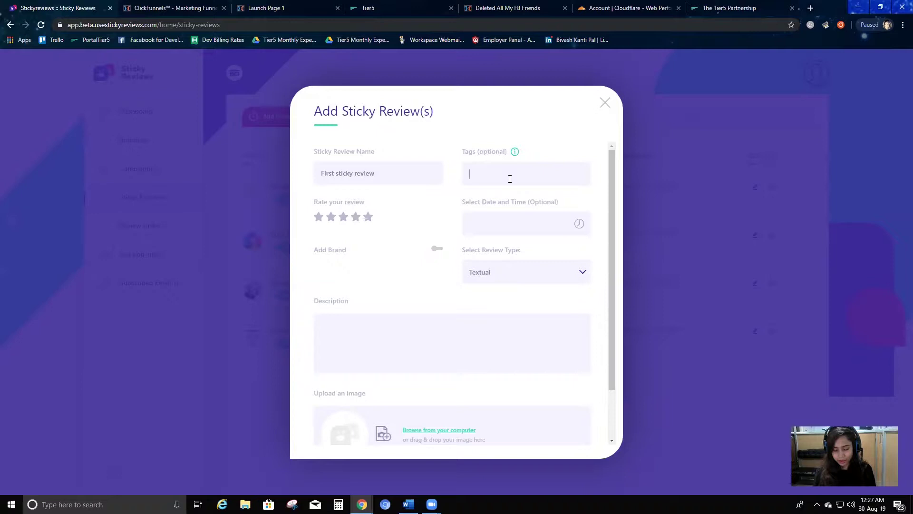
pyautogui.write('positive,')
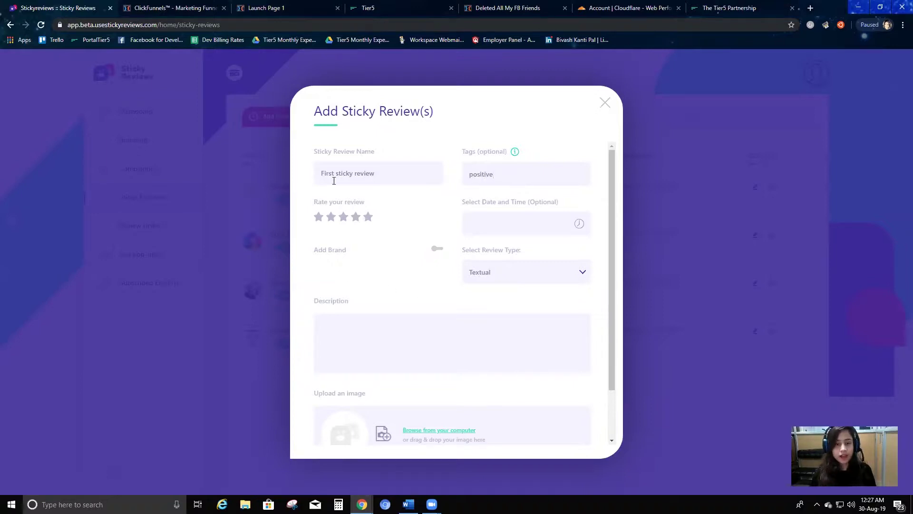
pyautogui.click(355, 218)
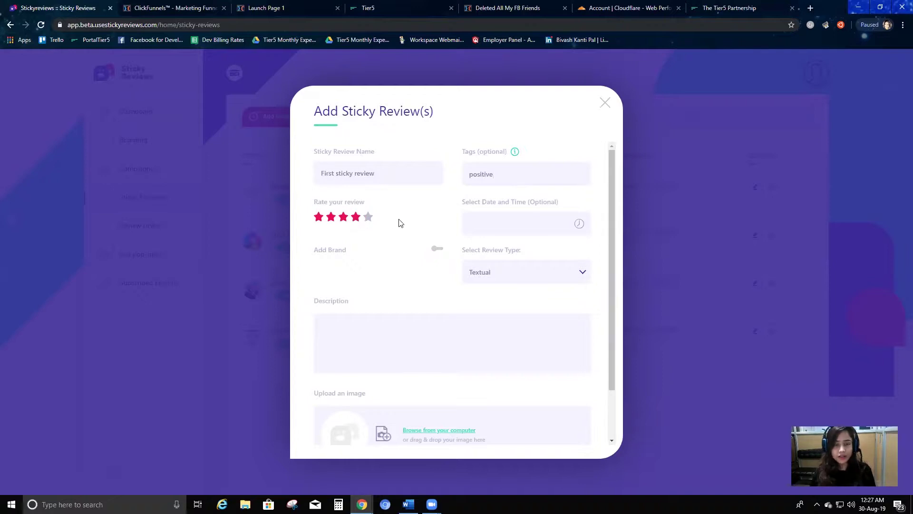
# Set the review date and time to 8/15/2019, 12:27 PM
pyautogui.click(480, 227)
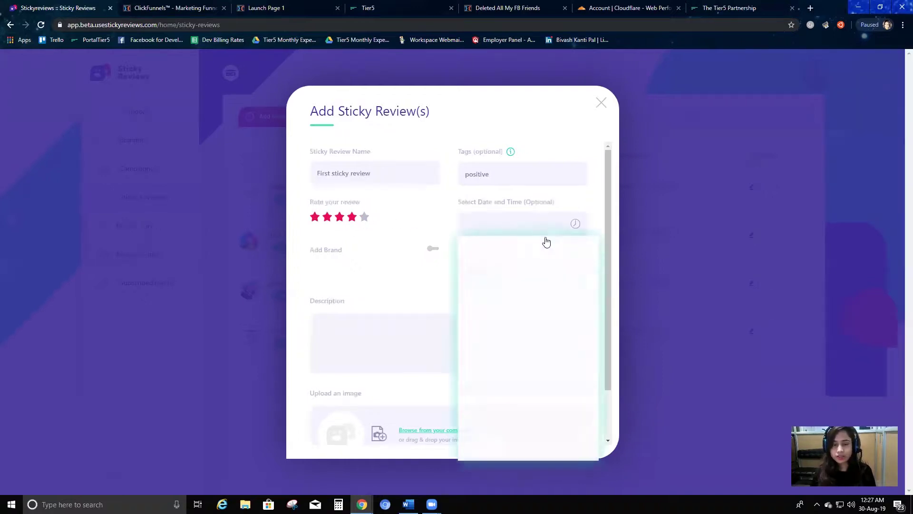
pyautogui.click(553, 325)
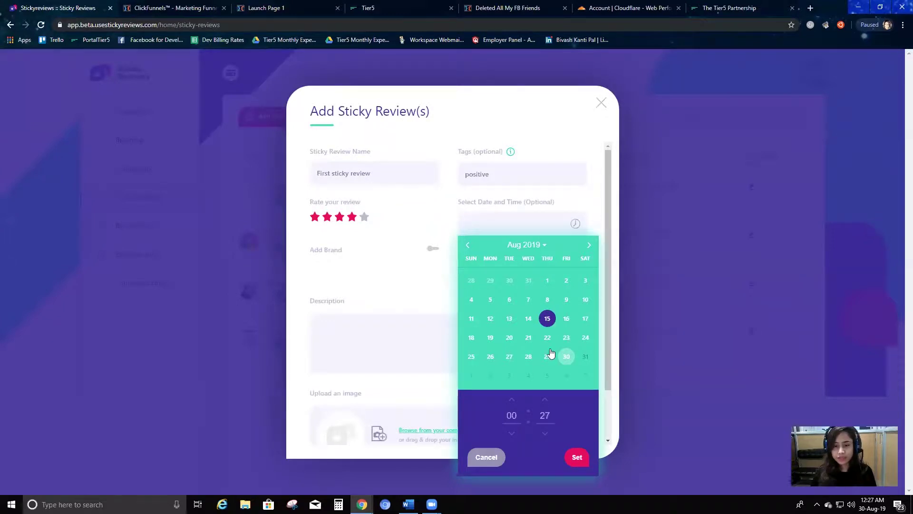
pyautogui.click(513, 421)
pyautogui.press('BackSpace')
pyautogui.press('BackSpace')
pyautogui.write('12')
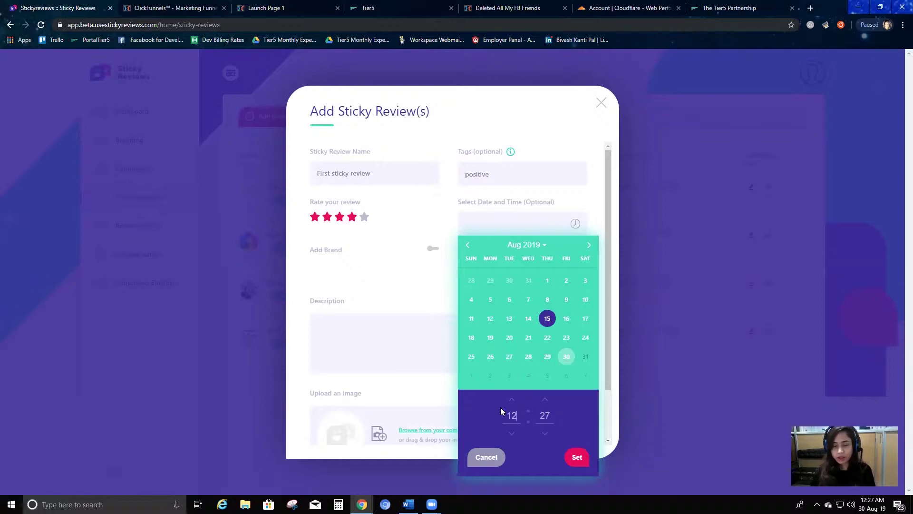
pyautogui.click(576, 464)
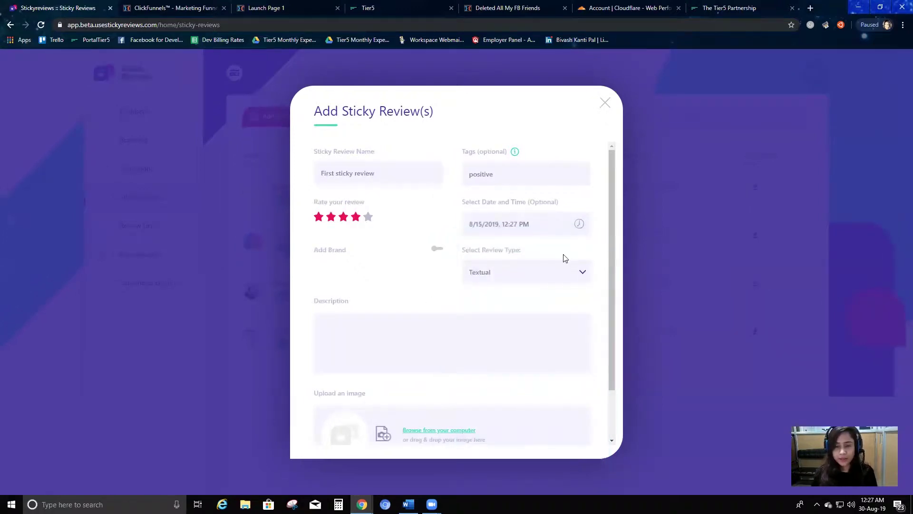
# Attach the Tier5 brand to the review
pyautogui.click(436, 249)
pyautogui.click(387, 270)
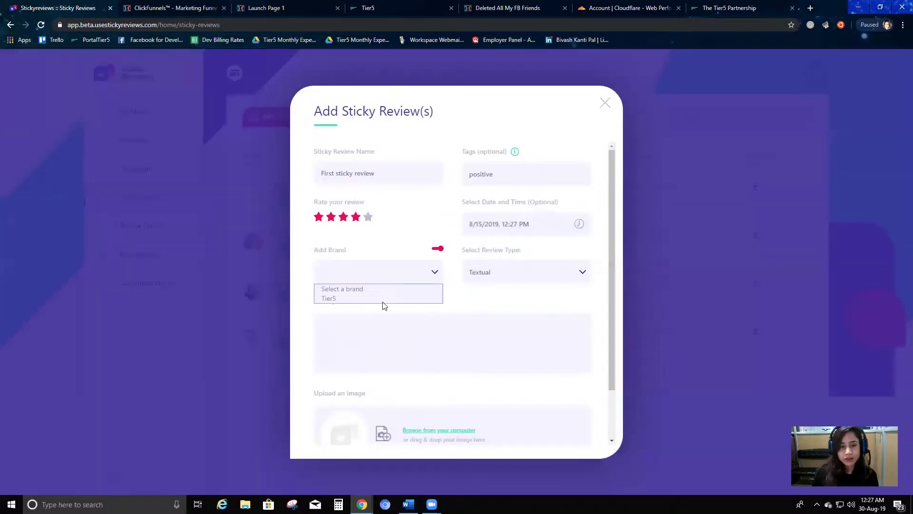
pyautogui.click(370, 298)
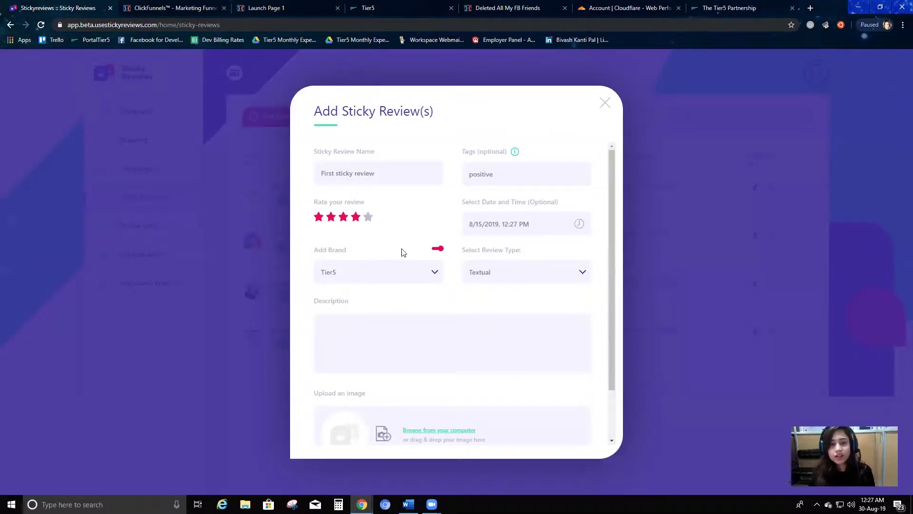
pyautogui.click(436, 250)
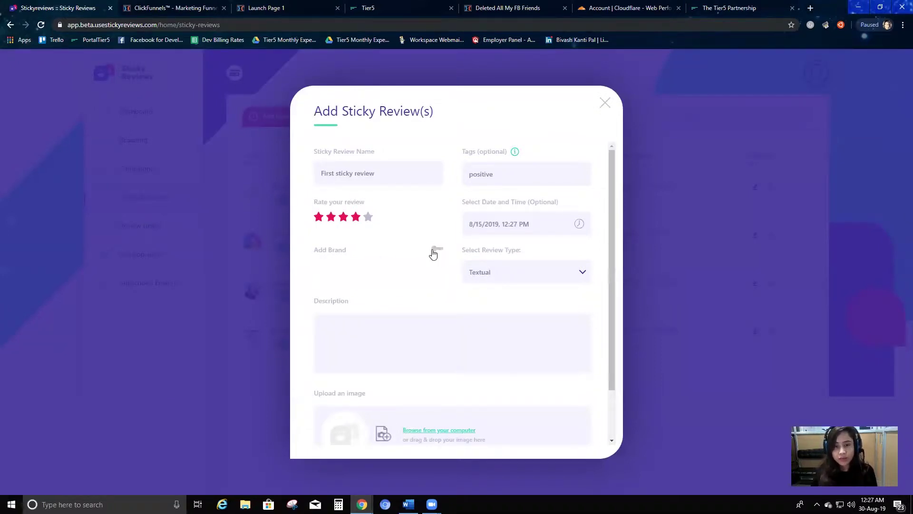
pyautogui.click(436, 250)
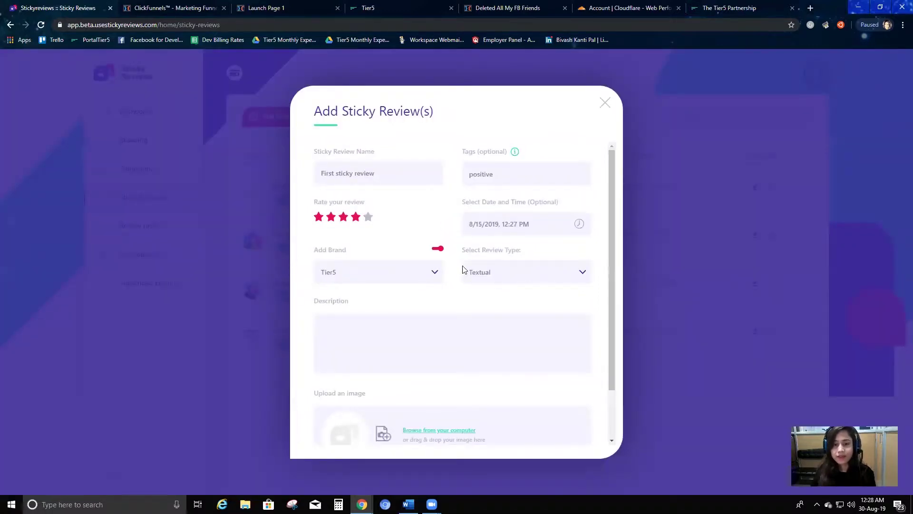
# Keep the review type Textual and describe it as 'Its a very good software to use.'
pyautogui.click(509, 275)
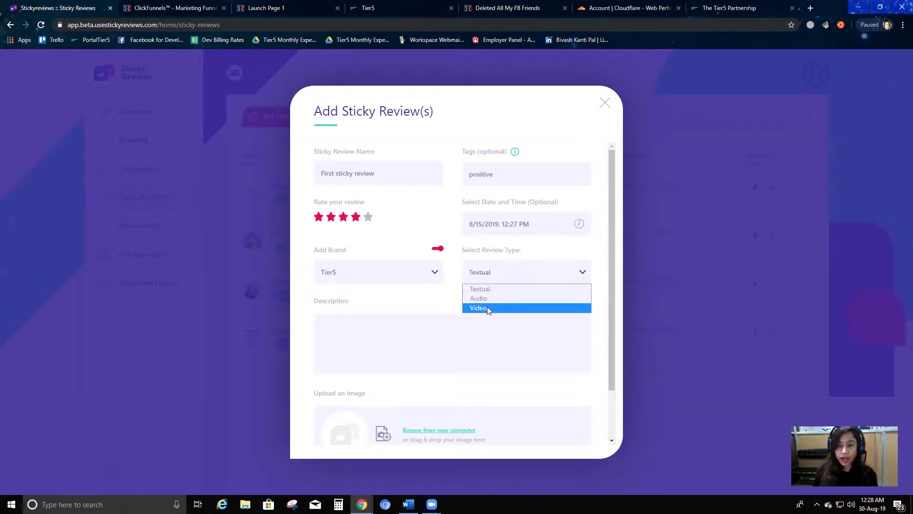
pyautogui.click(487, 290)
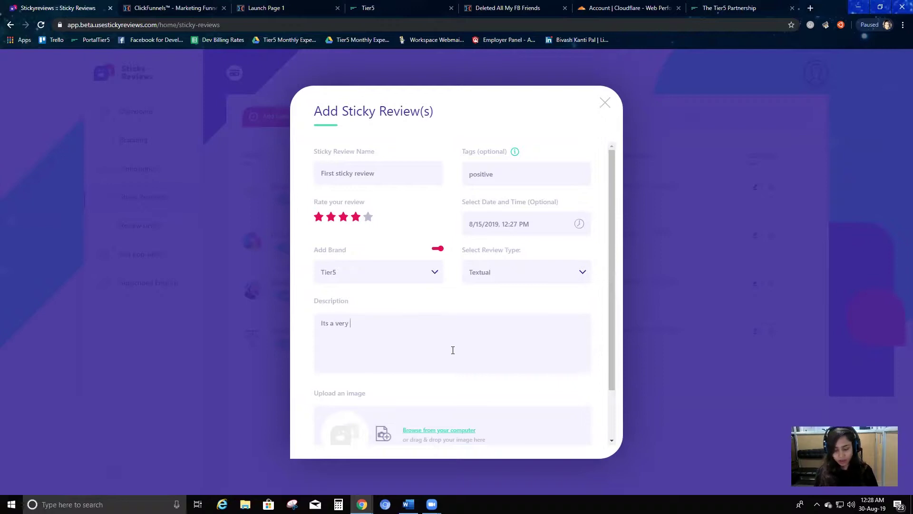
pyautogui.write('software to use.')
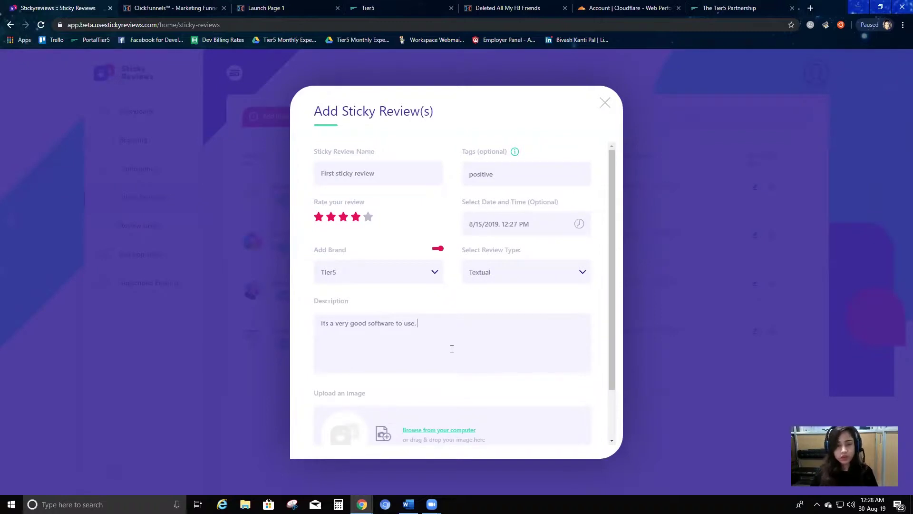
# Cancel the first image chooser and check the review widget on the Tier5 portal
pyautogui.scroll(-2, 452, 350)
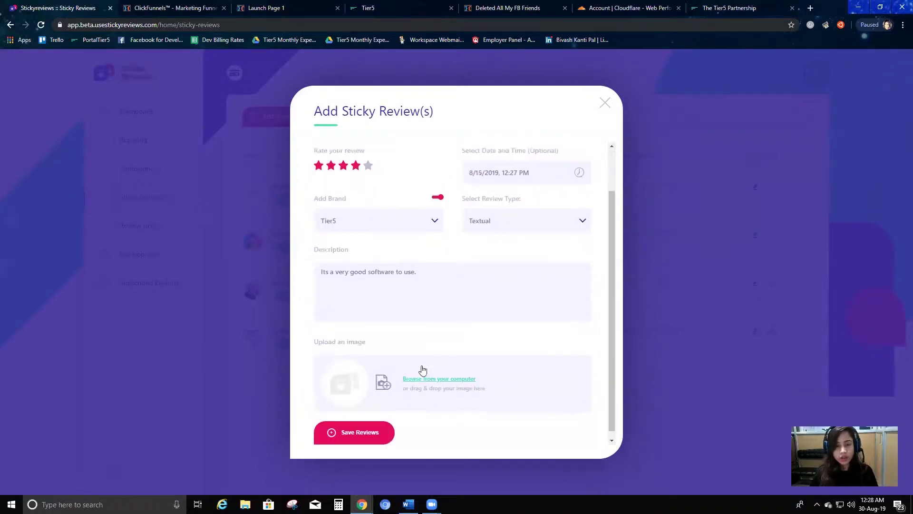
pyautogui.click(381, 375)
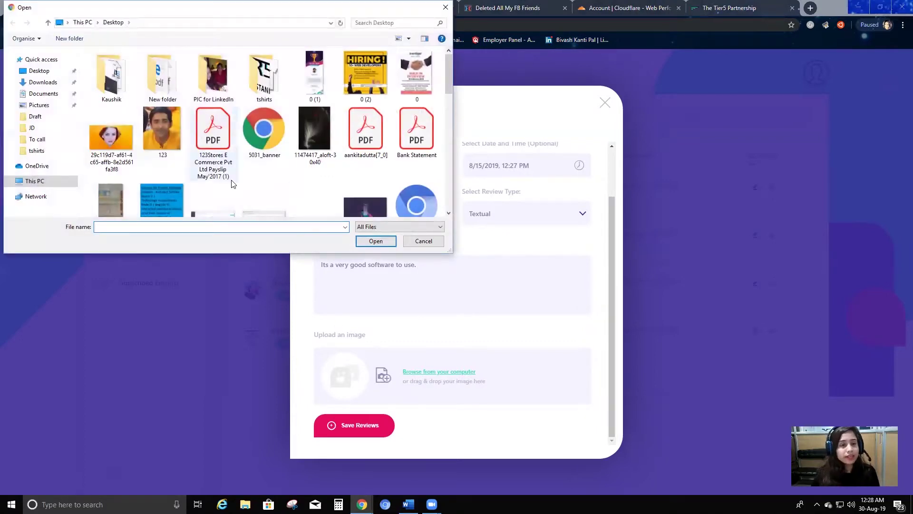
pyautogui.scroll(-5, 278, 190)
pyautogui.scroll(-1, 278, 190)
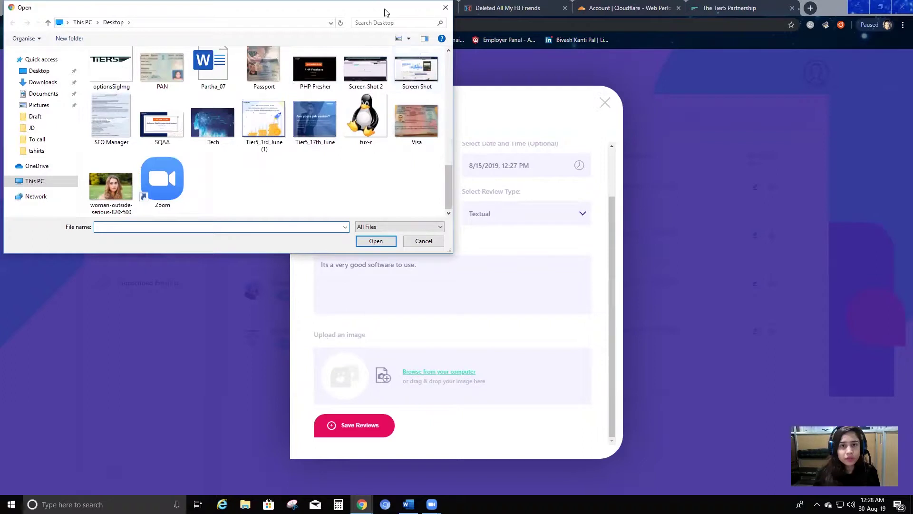
pyautogui.click(445, 8)
pyautogui.click(372, 6)
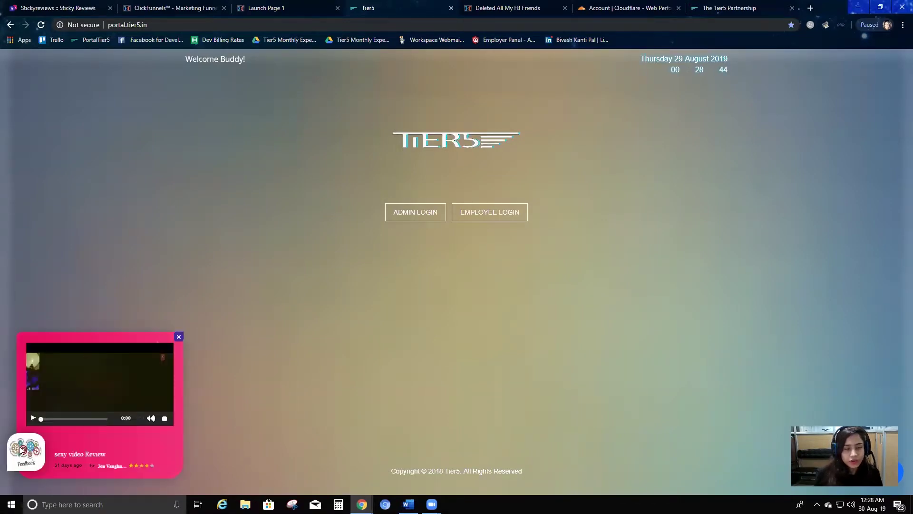
pyautogui.click(90, 8)
# Upload images (2) as the review's image
pyautogui.click(412, 381)
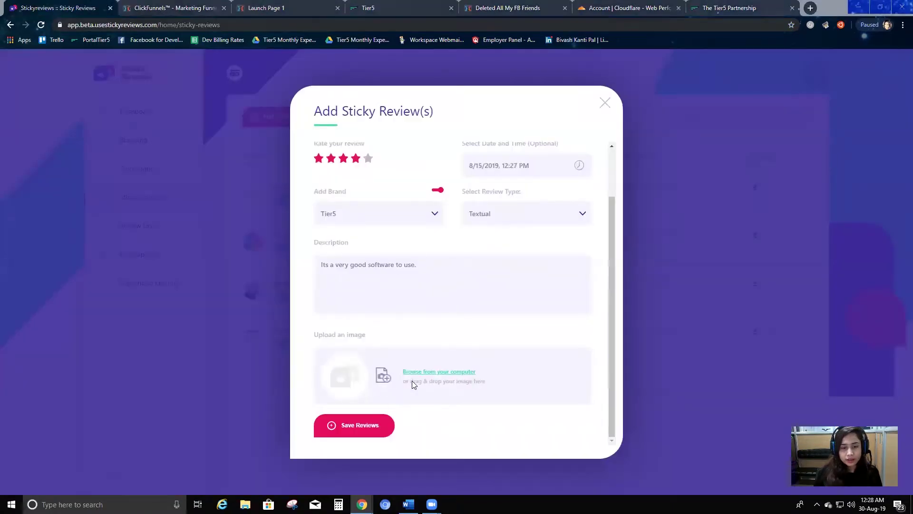
pyautogui.scroll(-10, 391, 189)
pyautogui.scroll(3, 387, 190)
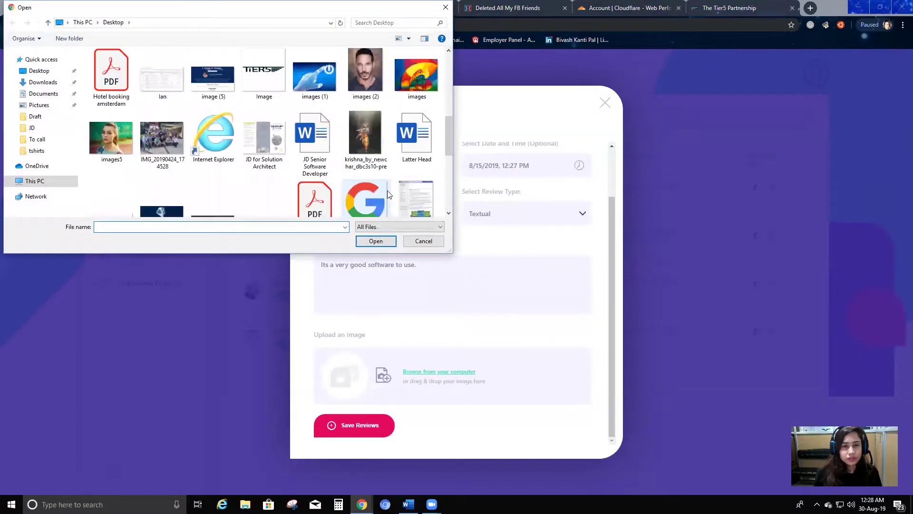
pyautogui.click(365, 72)
pyautogui.click(375, 241)
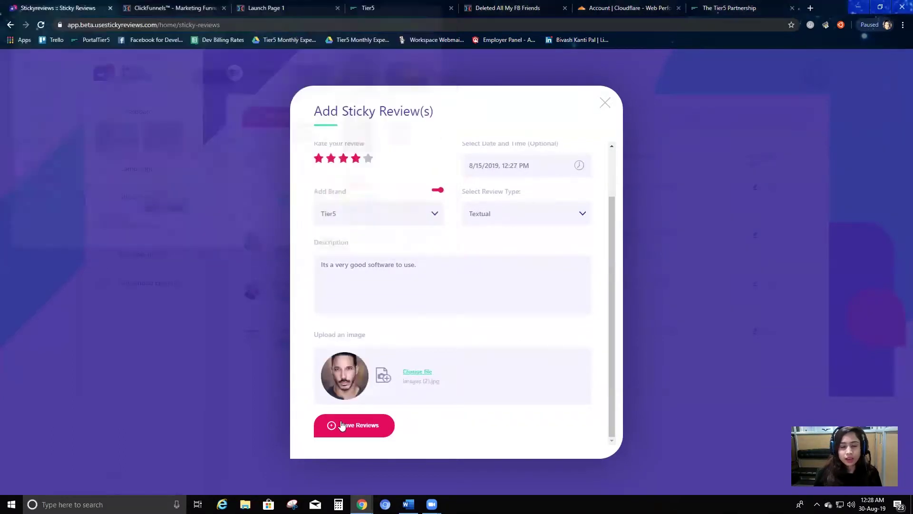
# Save First sticky review, check it in the list, and begin another review
pyautogui.click(377, 430)
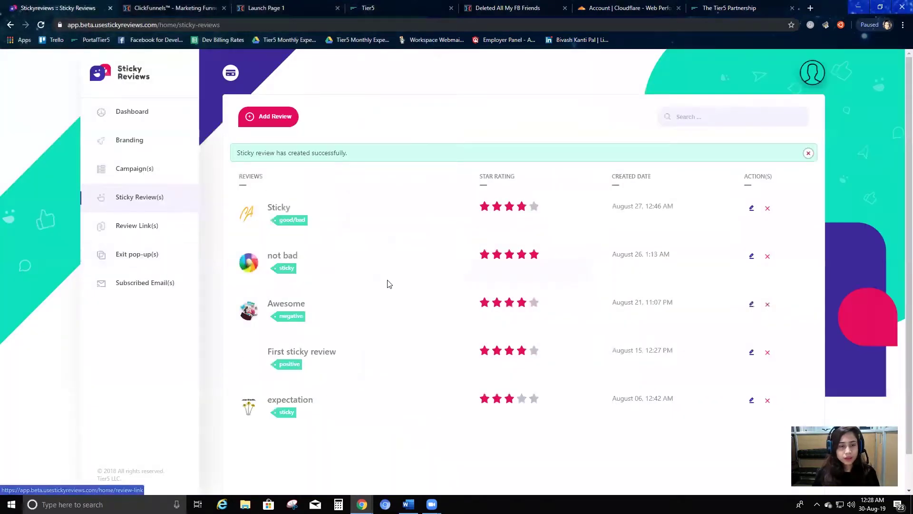
pyautogui.scroll(-1, 387, 283)
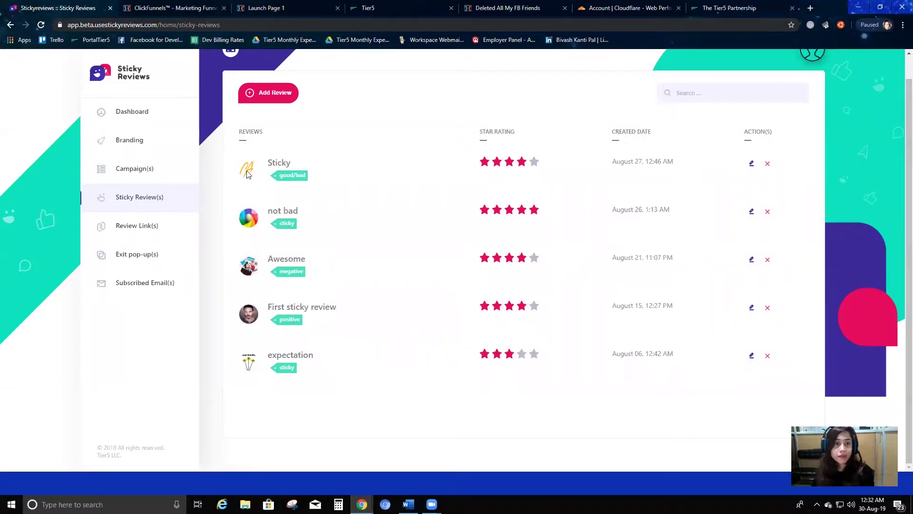
pyautogui.click(274, 95)
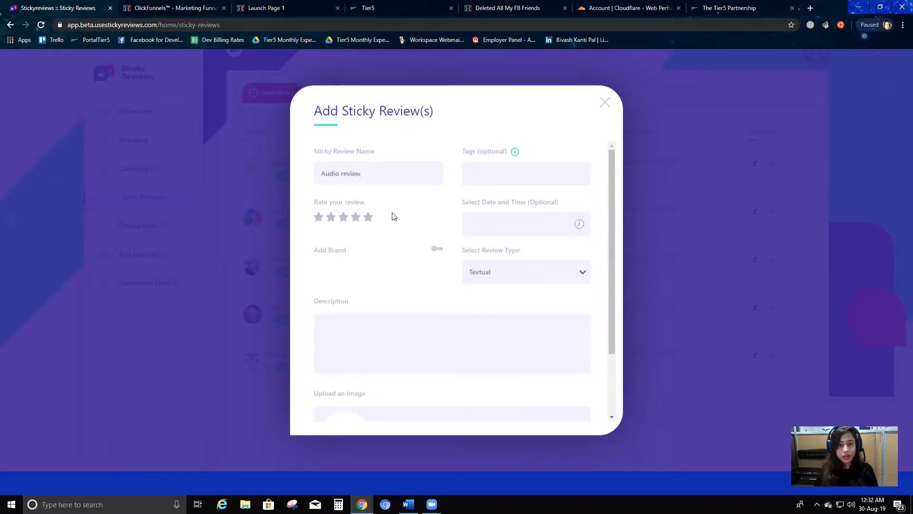
# Rate the Audio review five stars, date it 8/21/2019, 12:32 AM, and make its type Audio
pyautogui.click(356, 218)
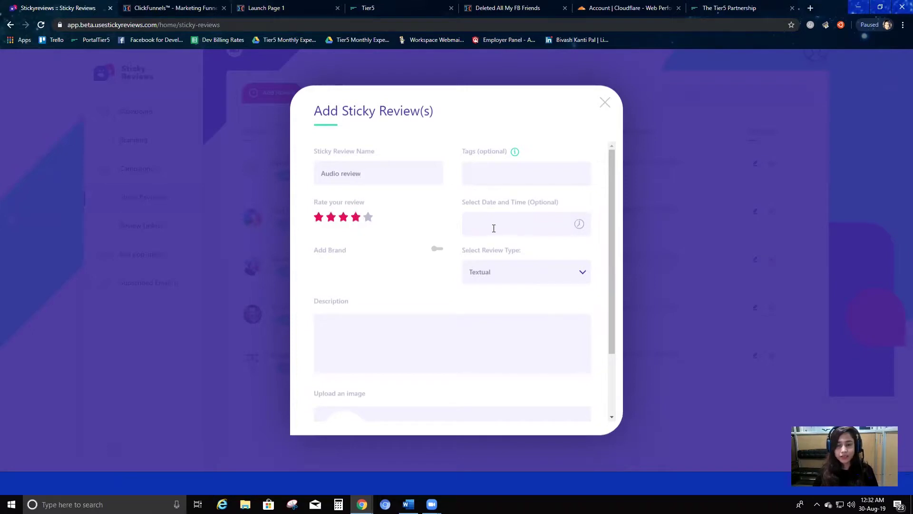
pyautogui.click(369, 217)
pyautogui.click(526, 224)
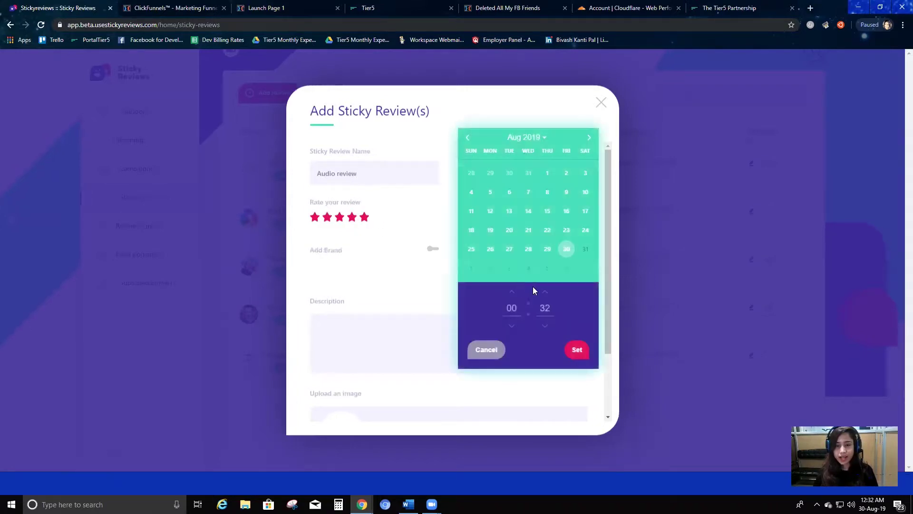
pyautogui.click(579, 351)
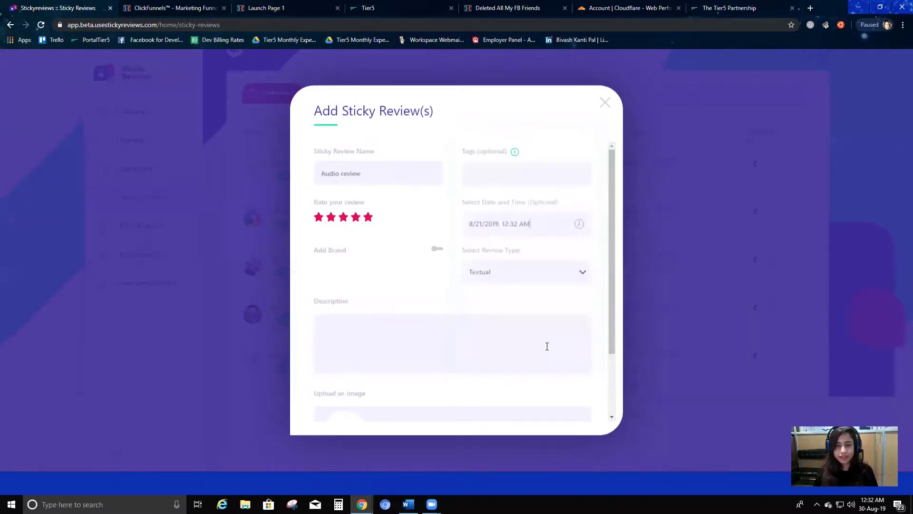
pyautogui.click(513, 277)
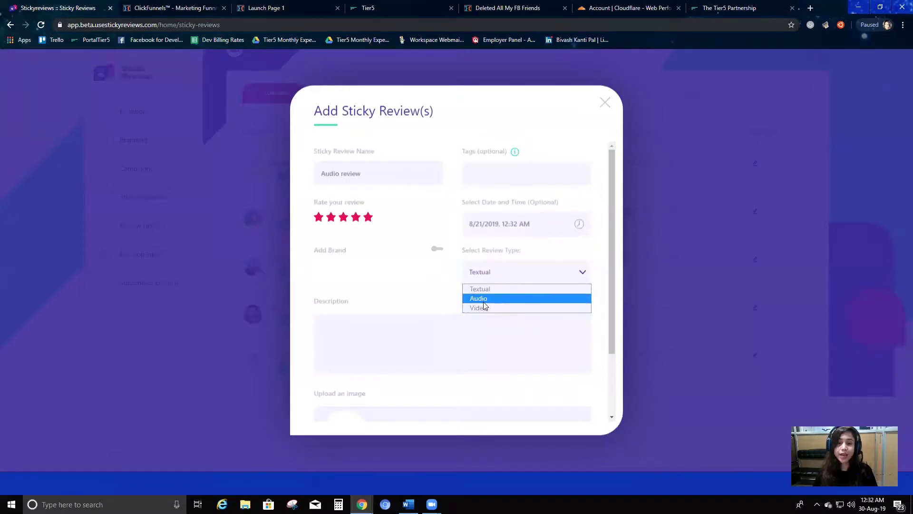
pyautogui.click(478, 298)
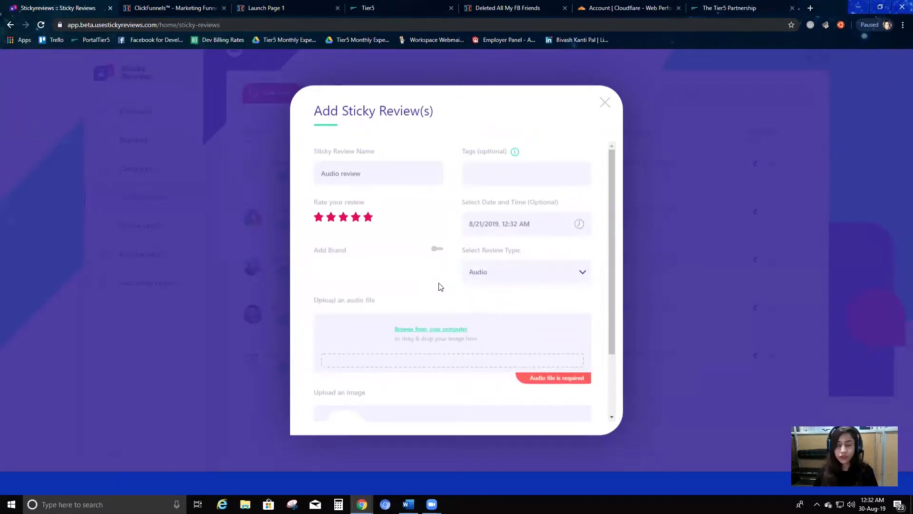
# Upload file_example_MP3_1MG and briefly play it to test
pyautogui.click(450, 330)
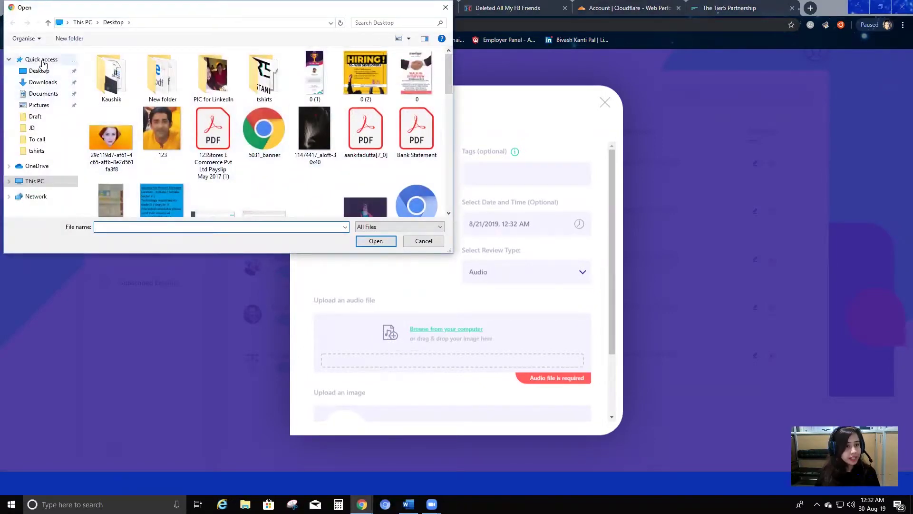
pyautogui.scroll(-5, 305, 166)
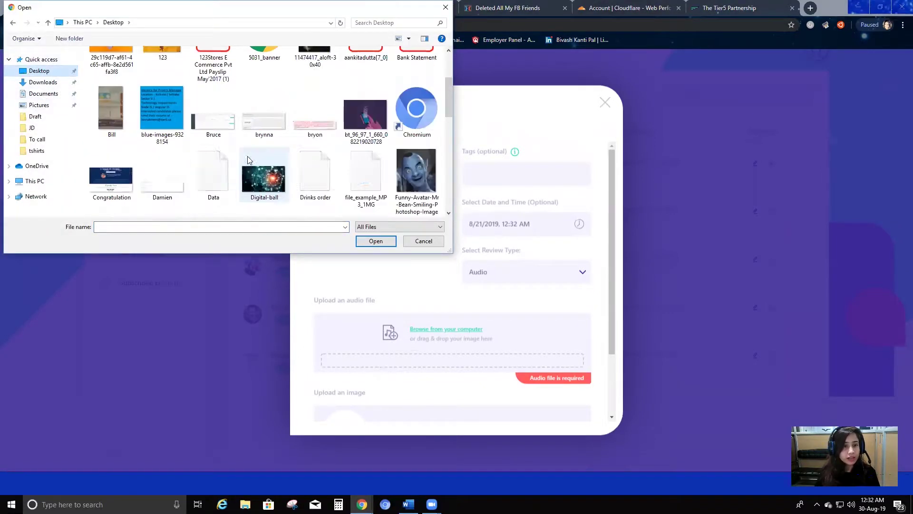
pyautogui.scroll(-3, 260, 163)
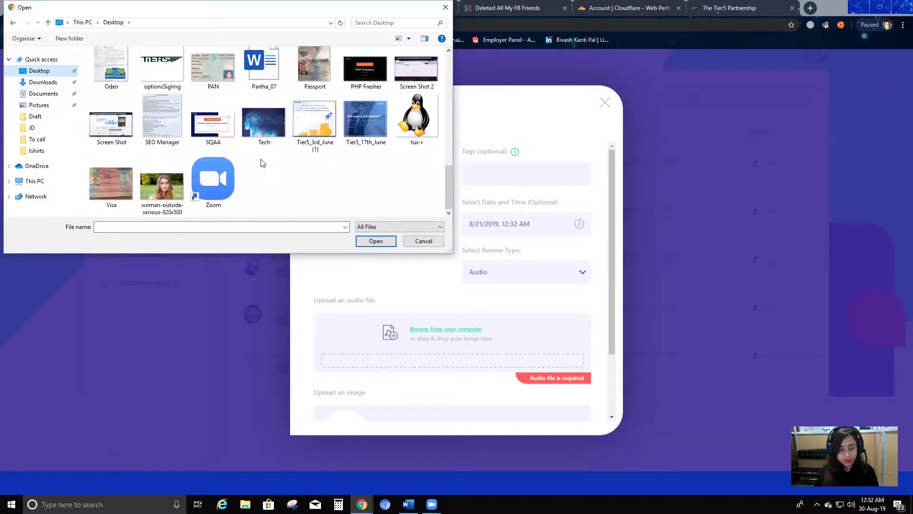
pyautogui.scroll(5, 285, 142)
pyautogui.click(361, 71)
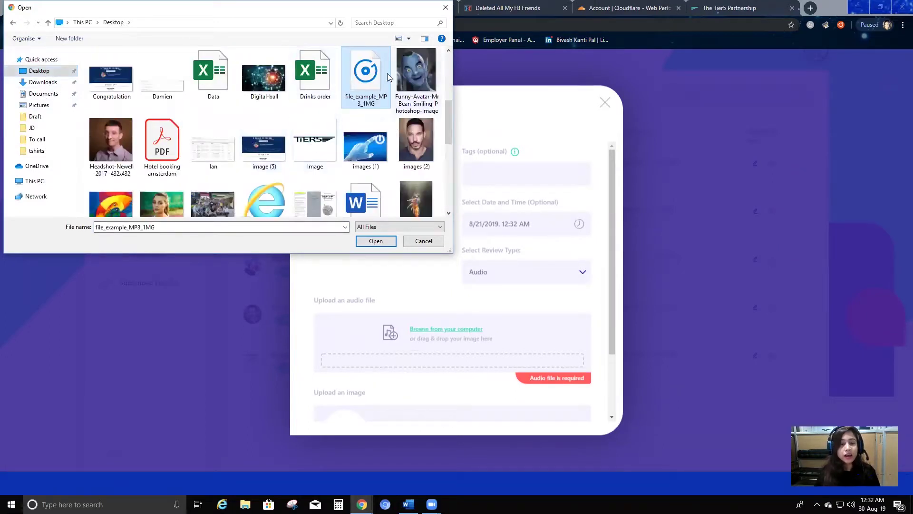
pyautogui.doubleClick(359, 69)
pyautogui.scroll(-4, 422, 338)
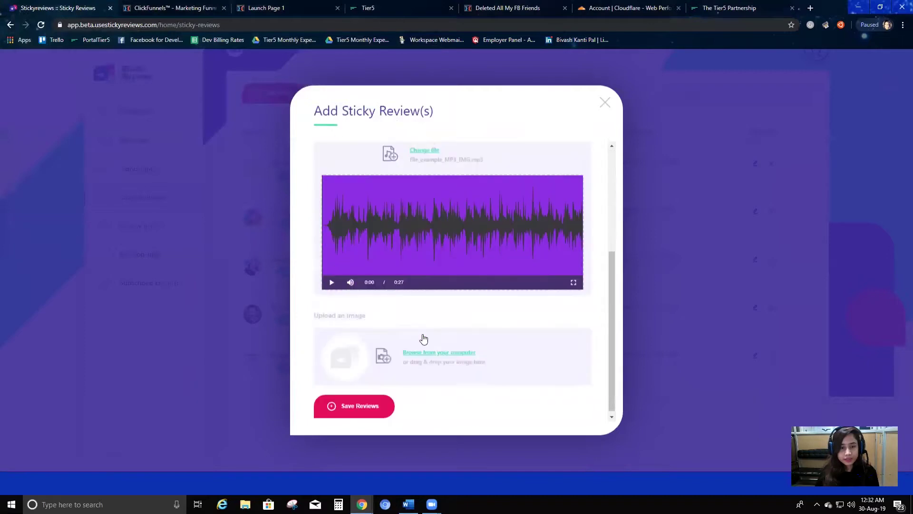
pyautogui.click(330, 279)
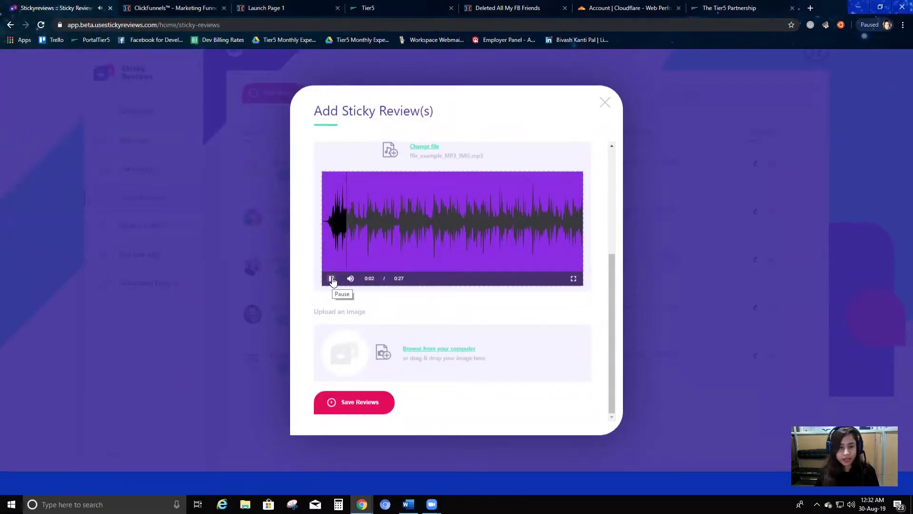
pyautogui.click(332, 280)
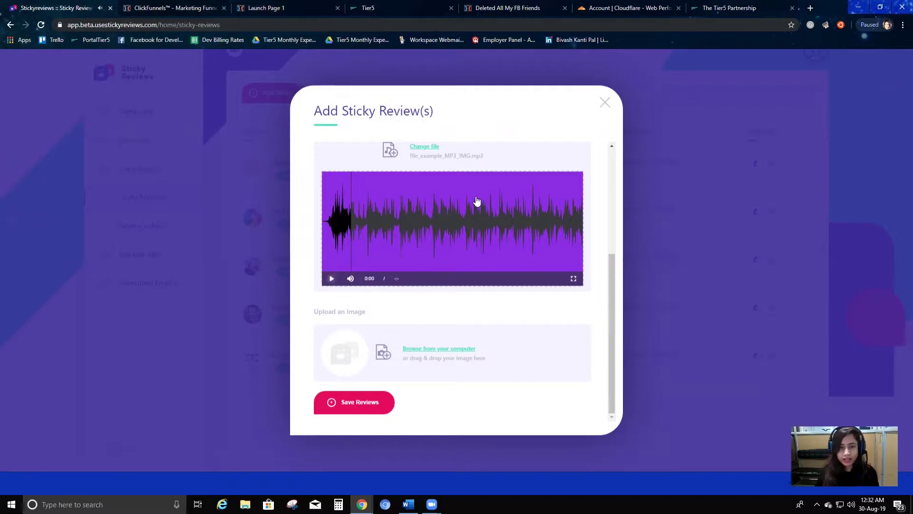
# Add the hiring image 0 (2) and save the Audio review
pyautogui.click(425, 348)
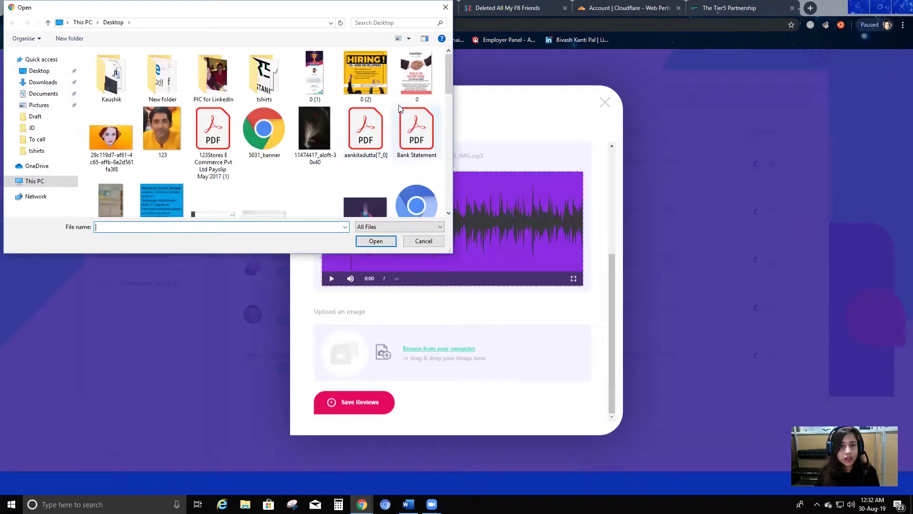
pyautogui.click(371, 78)
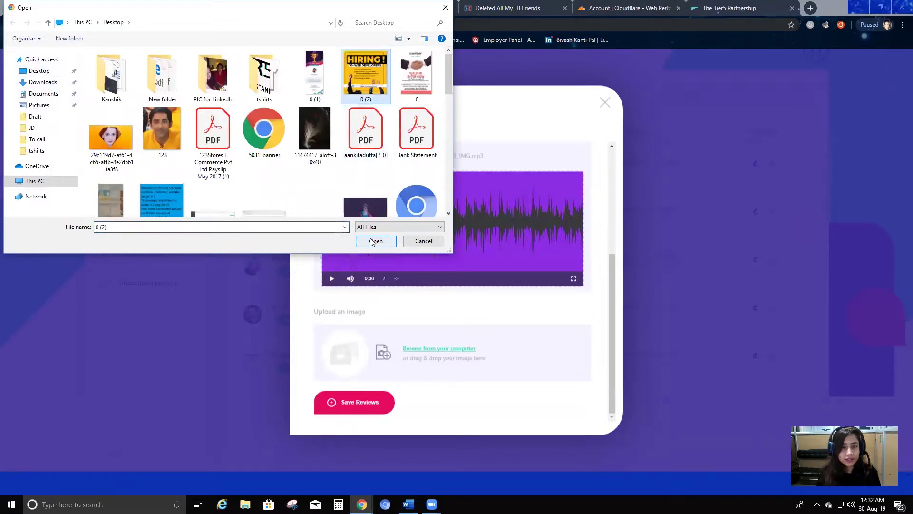
pyautogui.click(376, 241)
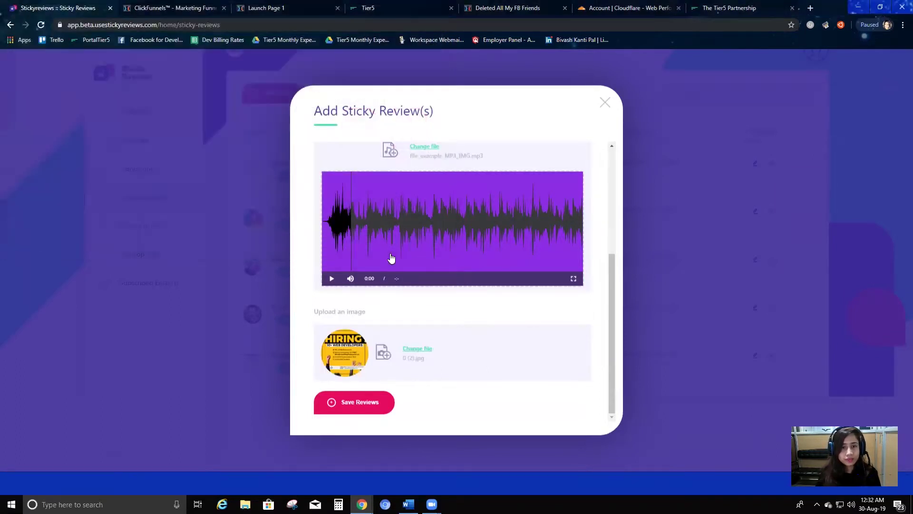
pyautogui.click(363, 403)
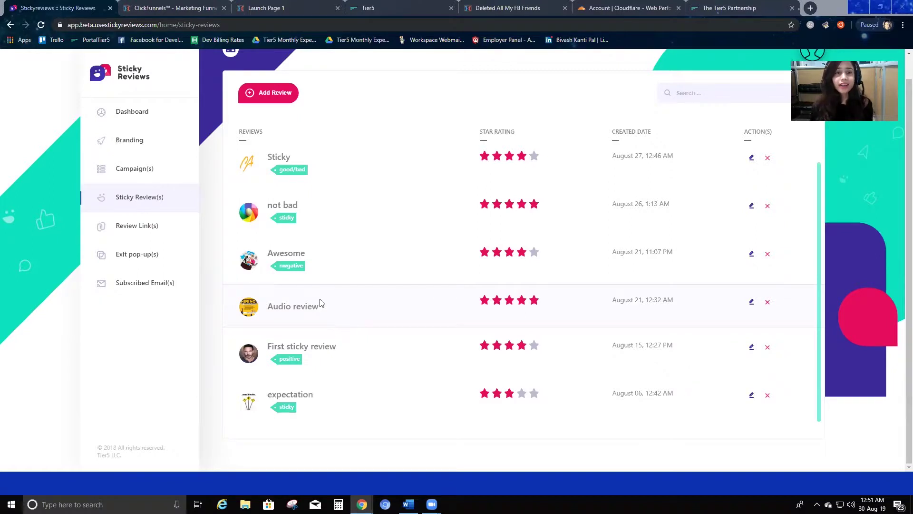
# Start a new review named 'Video reviews' with a four-star rating
pyautogui.click(269, 93)
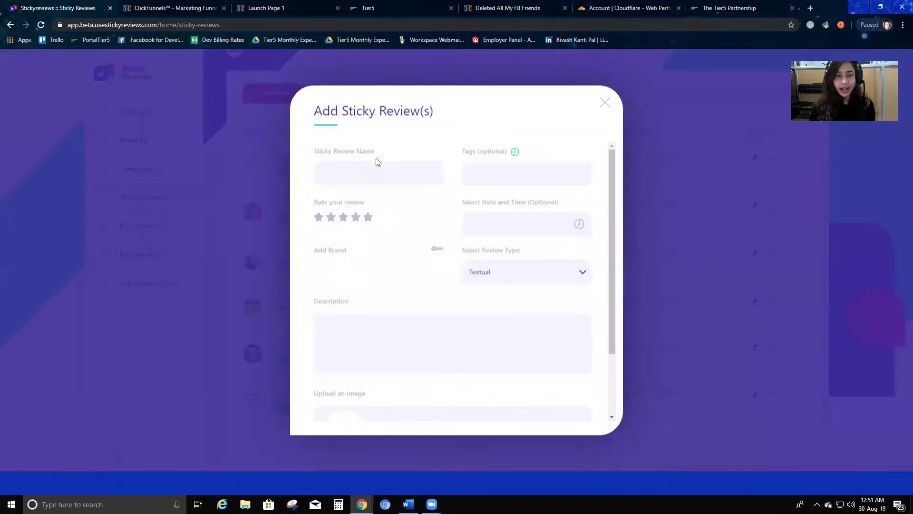
pyautogui.write('Video reviews')
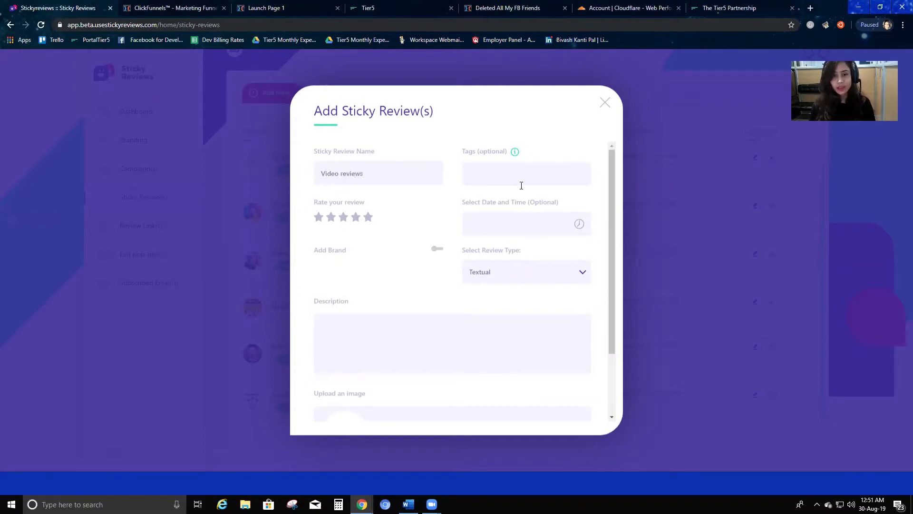
pyautogui.click(356, 218)
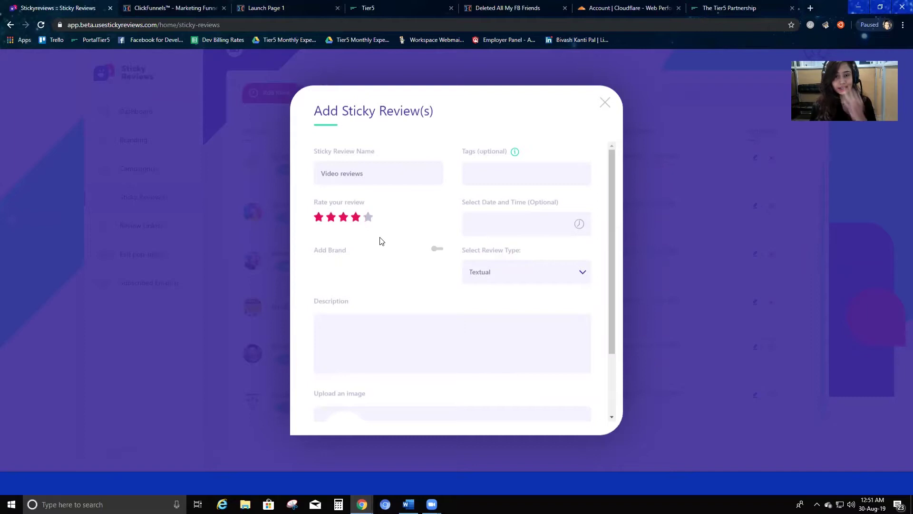
# Pick August 20 with hour 12 in the date picker, checking the Tier5 portal meanwhile
pyautogui.click(555, 225)
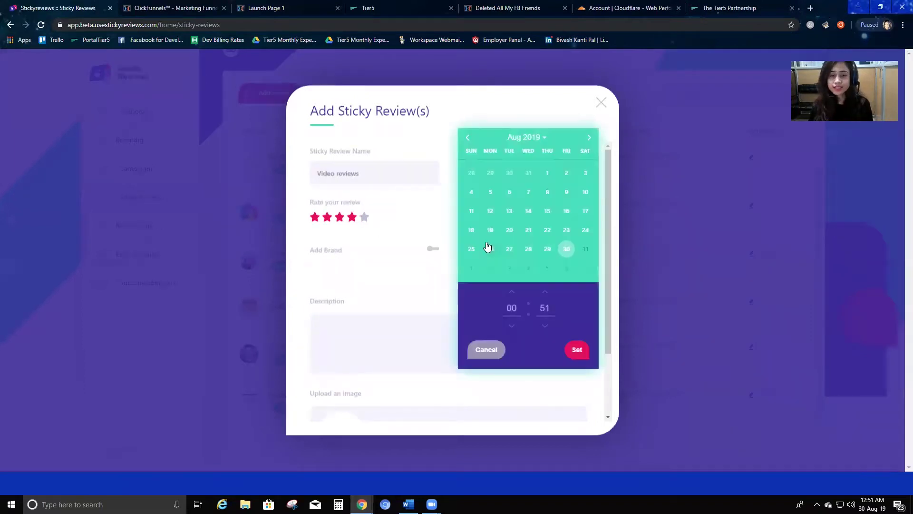
pyautogui.click(509, 232)
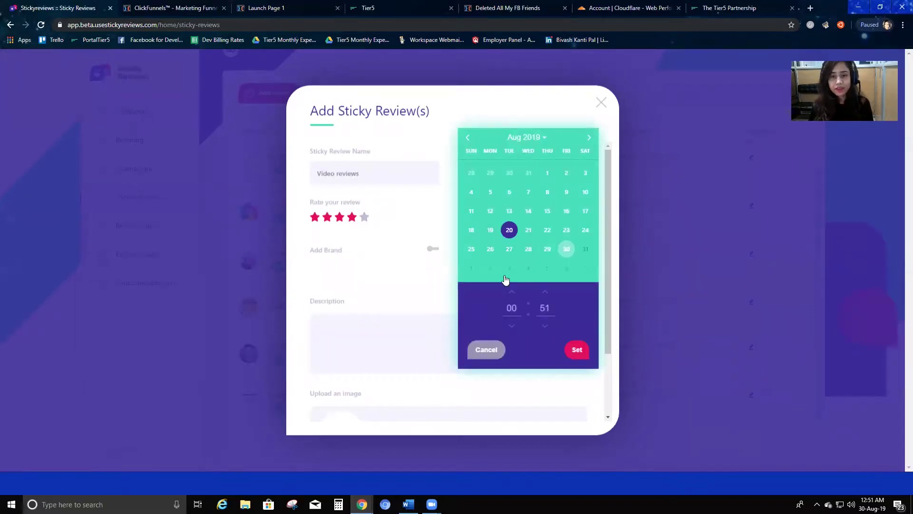
pyautogui.write('12')
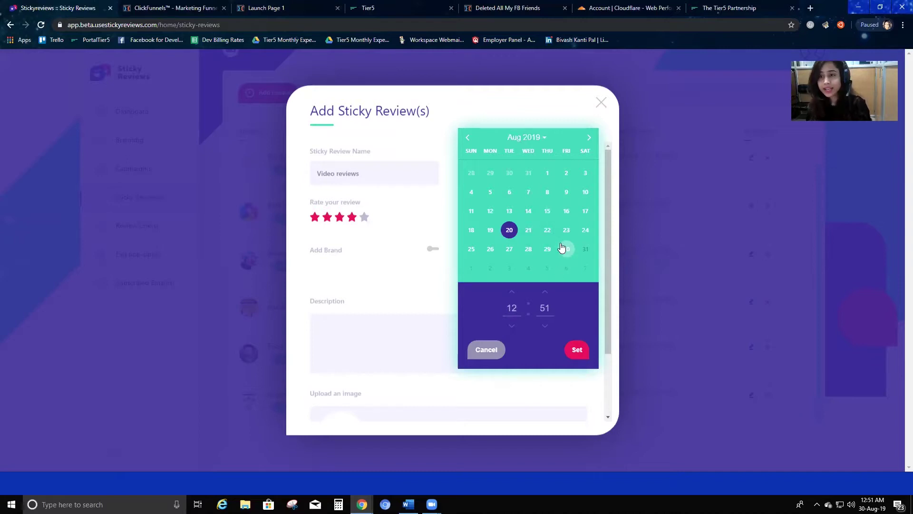
pyautogui.click(383, 6)
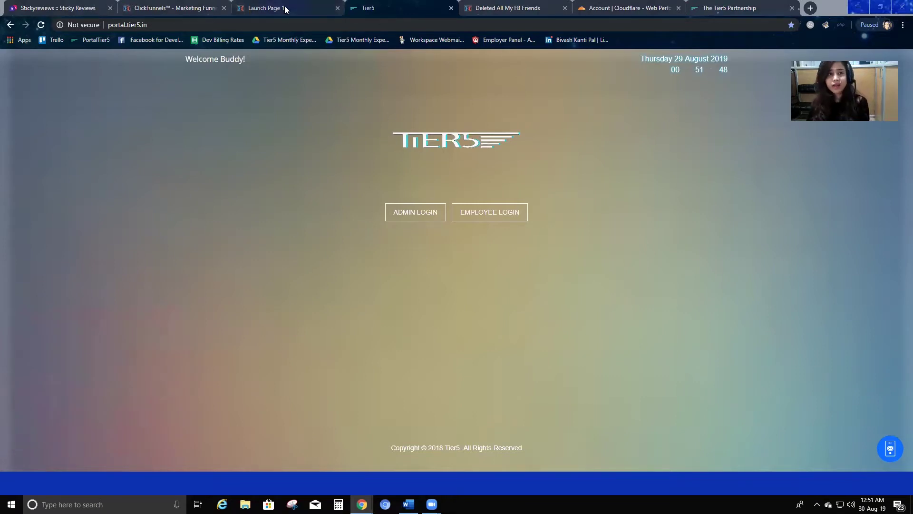
pyautogui.click(90, 7)
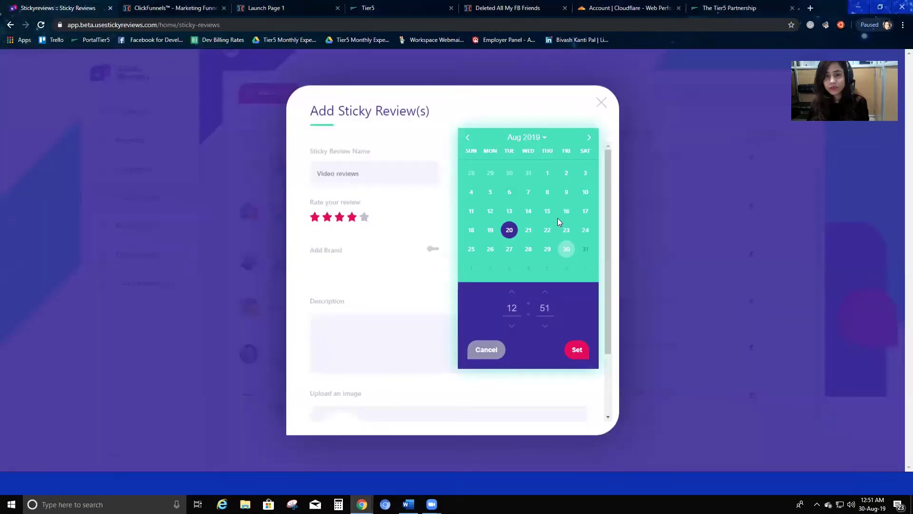
# Confirm 8/20/2019, 12:51 PM, set review type Video and brand Tier5
pyautogui.click(577, 350)
pyautogui.click(504, 279)
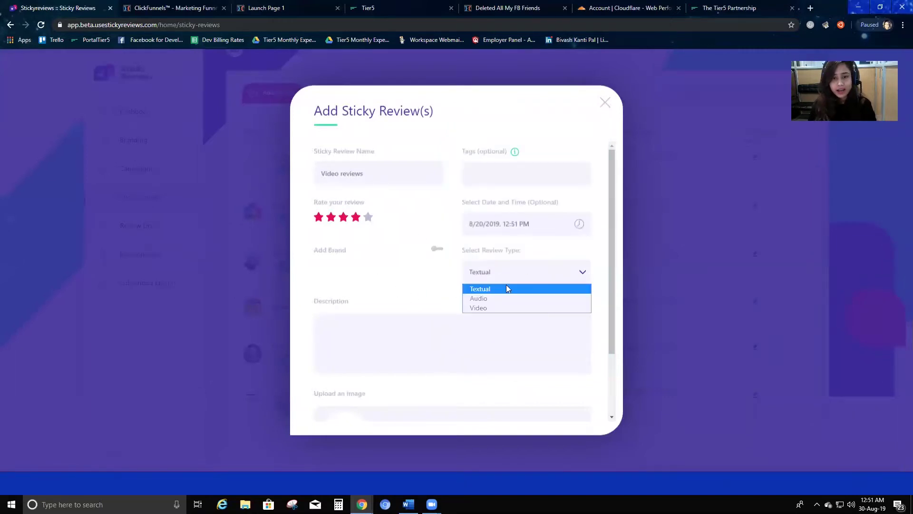
pyautogui.click(494, 307)
pyautogui.click(437, 250)
pyautogui.click(426, 273)
pyautogui.click(408, 298)
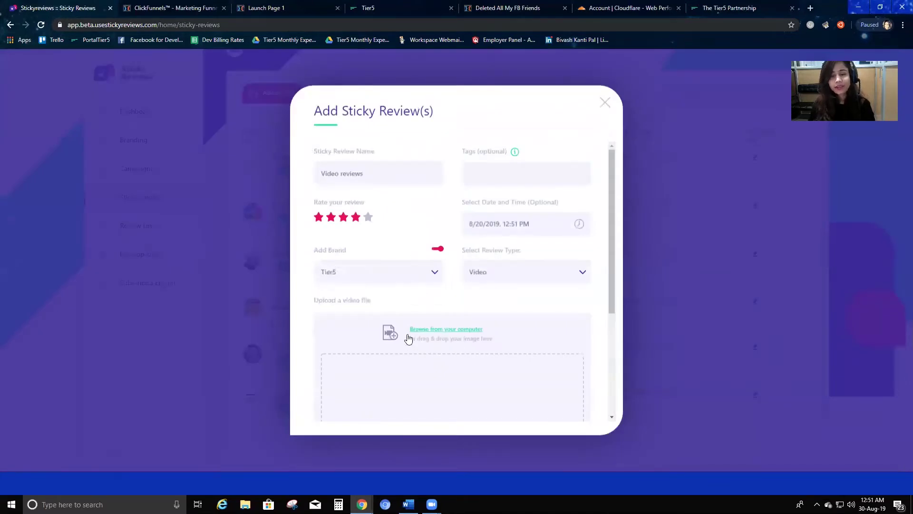
# Upload zoom_1.mp4 from the Desktop folder as the review video
pyautogui.click(441, 332)
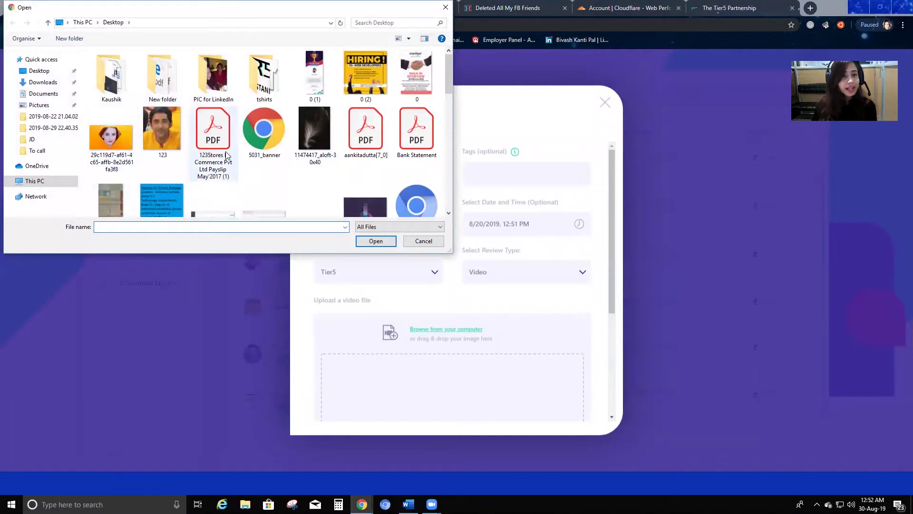
pyautogui.scroll(-5, 226, 155)
pyautogui.click(39, 70)
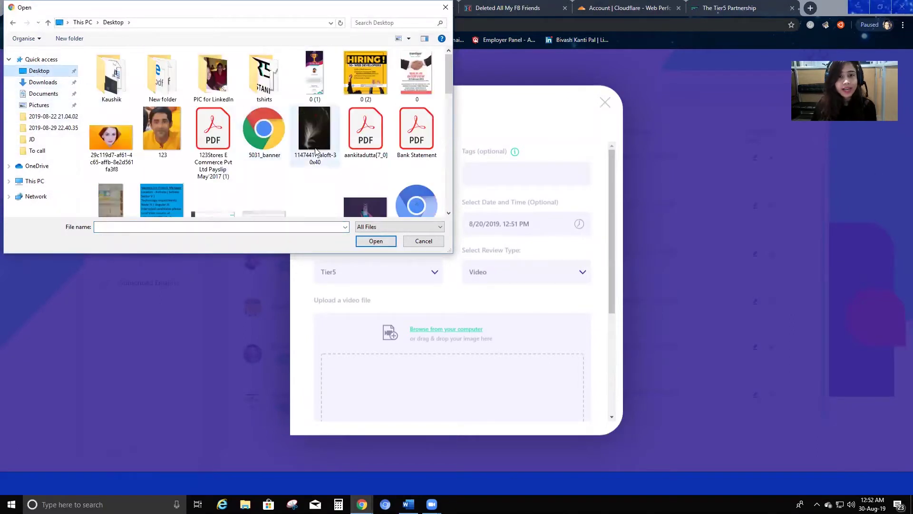
pyautogui.scroll(-10, 316, 151)
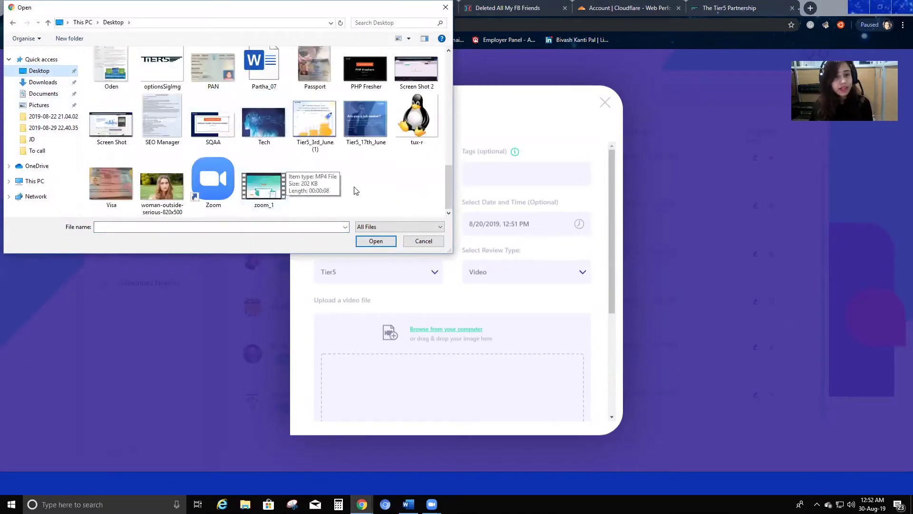
pyautogui.click(214, 180)
pyautogui.click(265, 181)
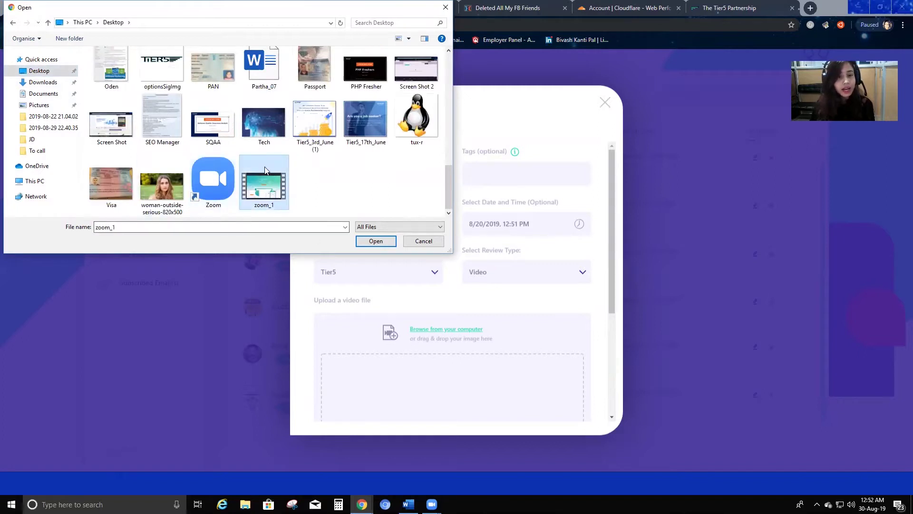
pyautogui.click(375, 241)
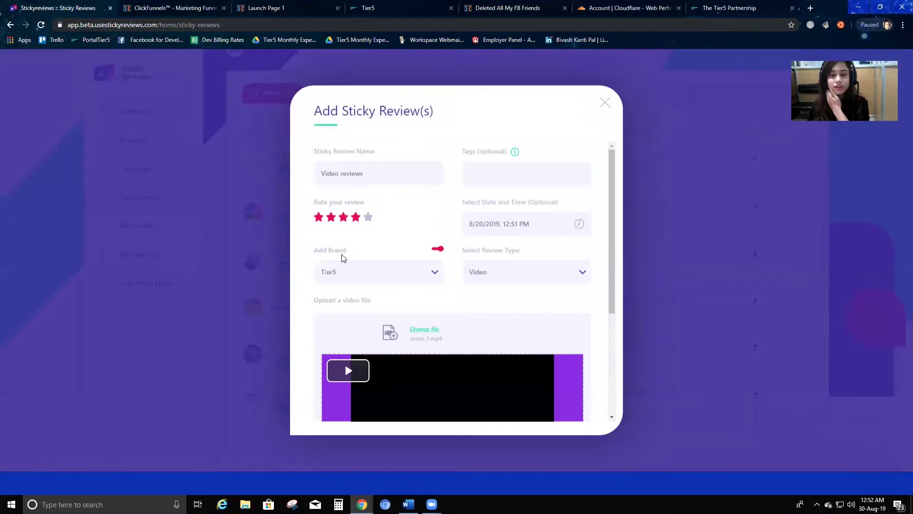
# Play the video preview briefly, then pause it
pyautogui.scroll(-3, 373, 321)
pyautogui.scroll(-1, 373, 321)
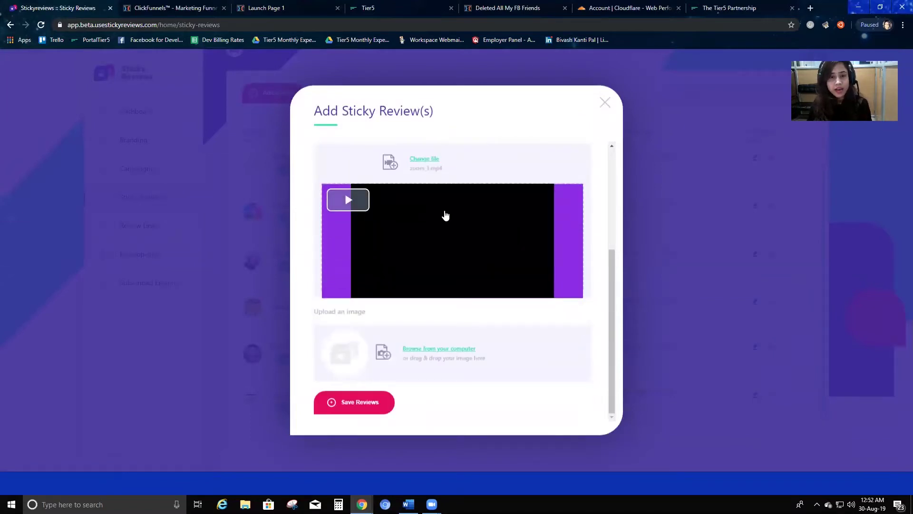
pyautogui.click(349, 199)
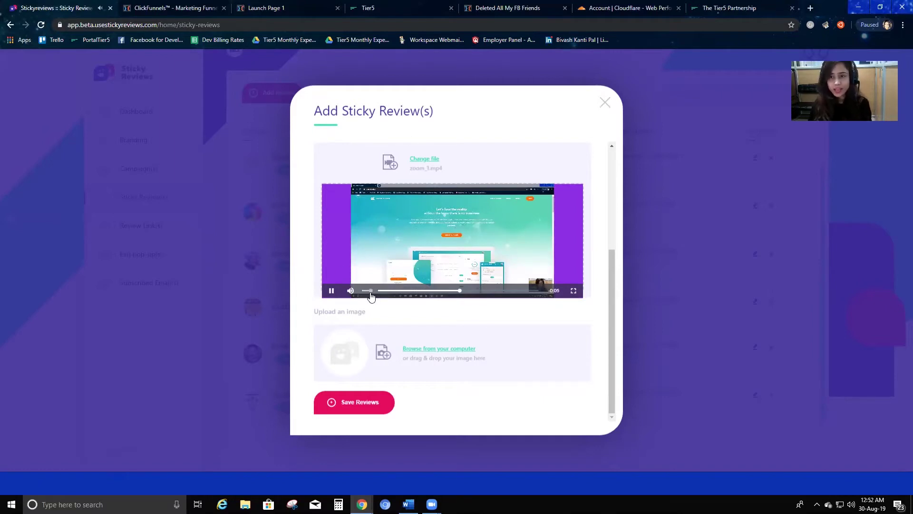
pyautogui.click(331, 292)
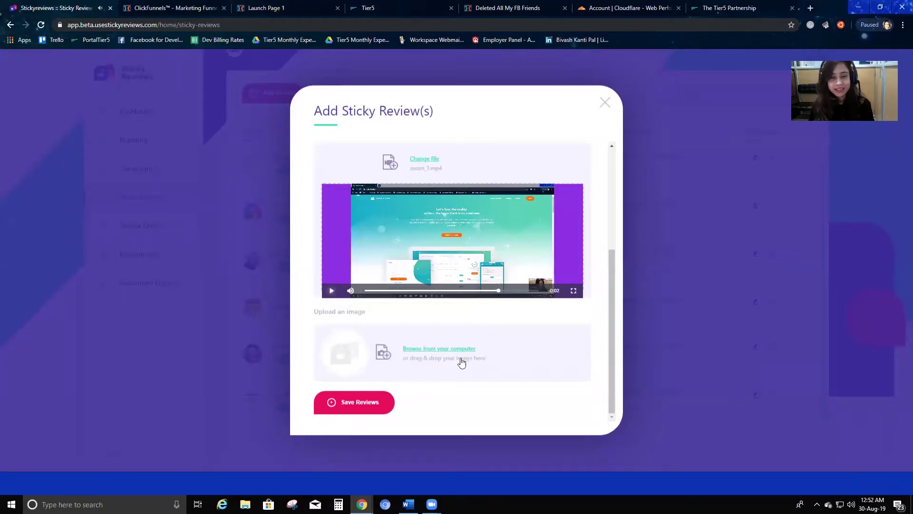
# Add the Funny-Avatar image as the review picture and save Video reviews
pyautogui.click(542, 379)
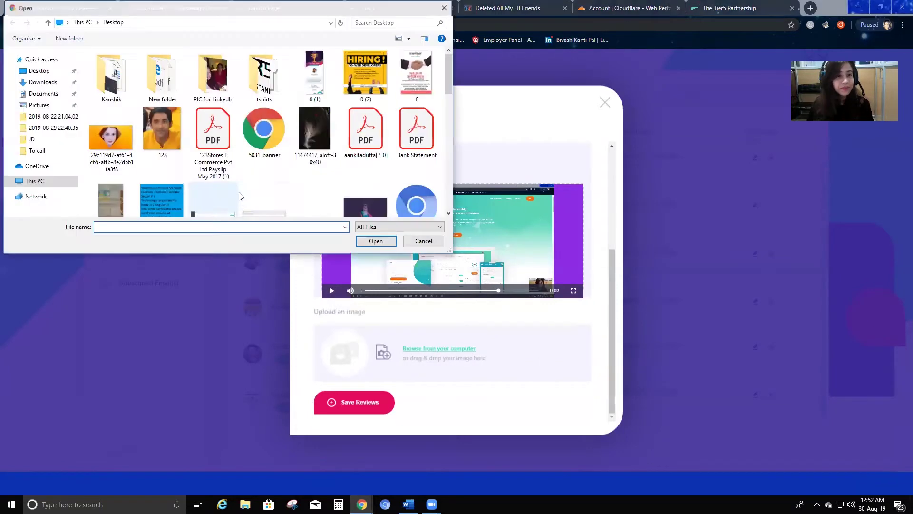
pyautogui.scroll(-3, 181, 157)
pyautogui.scroll(-3, 181, 157)
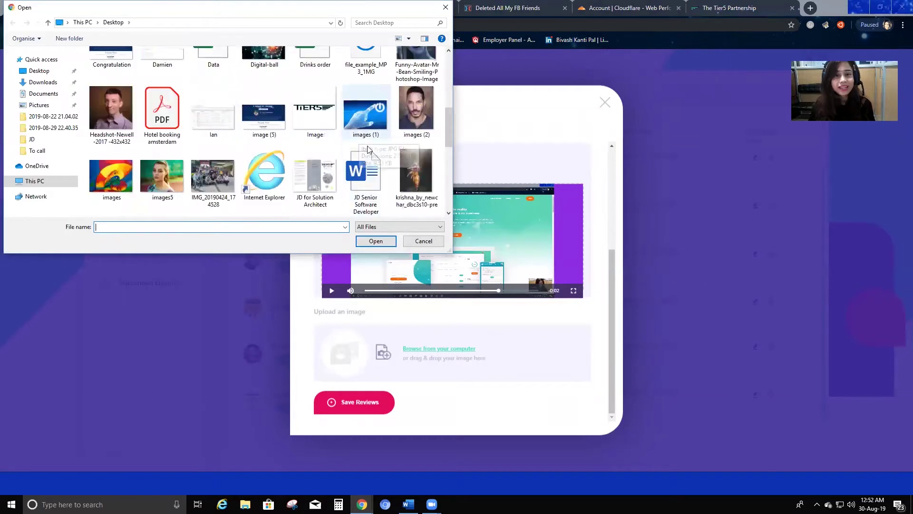
pyautogui.scroll(4, 306, 189)
pyautogui.click(405, 156)
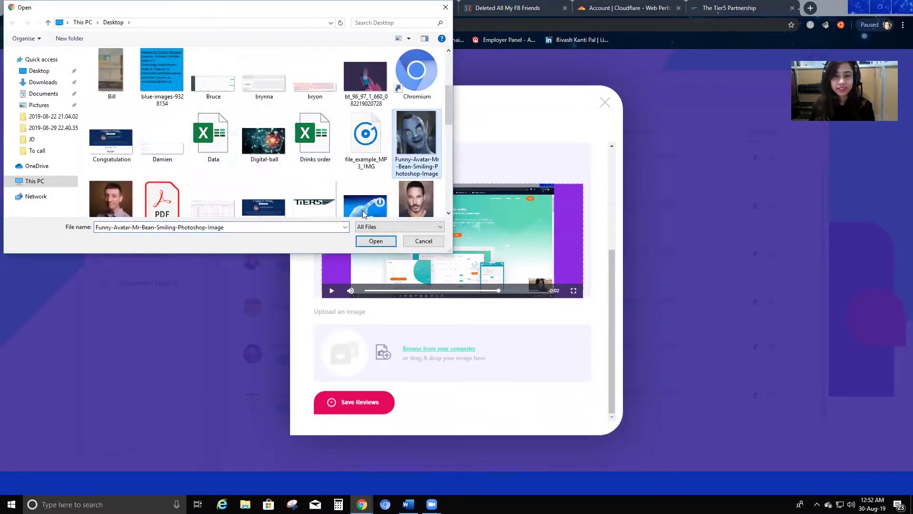
pyautogui.click(376, 242)
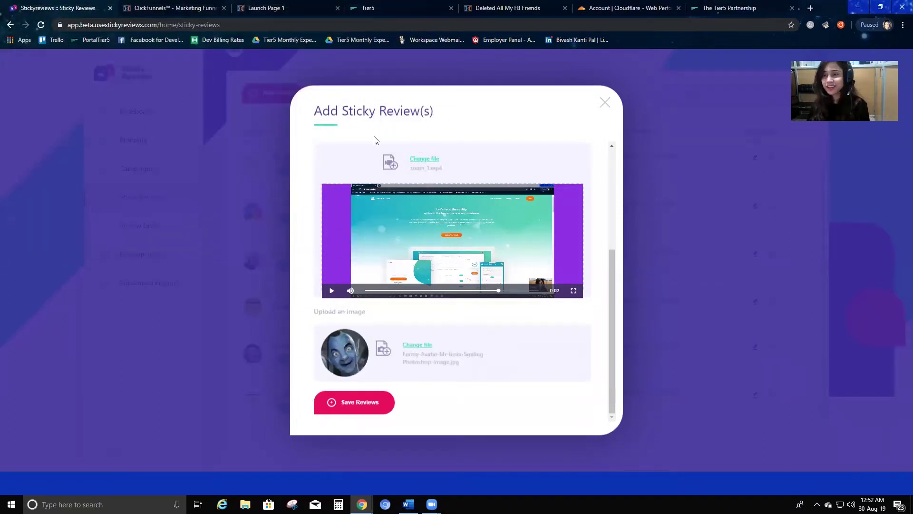
pyautogui.click(353, 404)
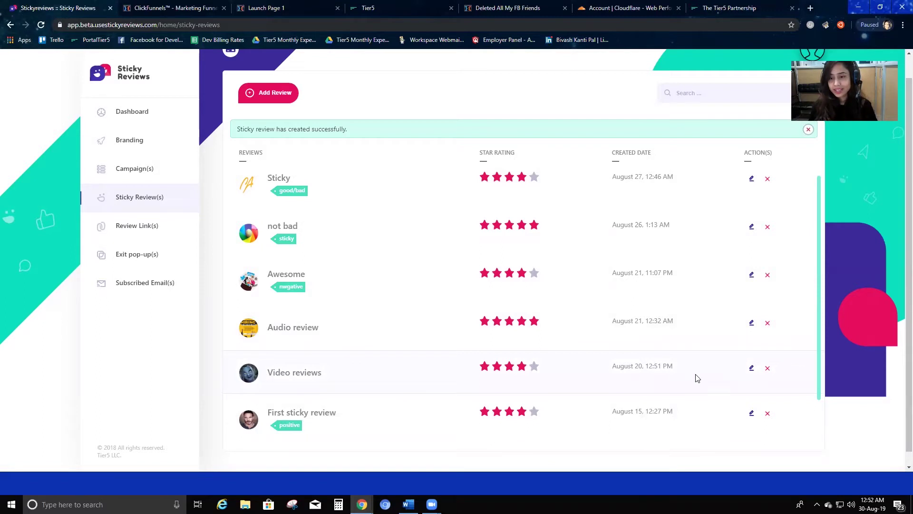
# Reopen Video reviews for editing, look over its video and avatar, and save again
pyautogui.click(751, 369)
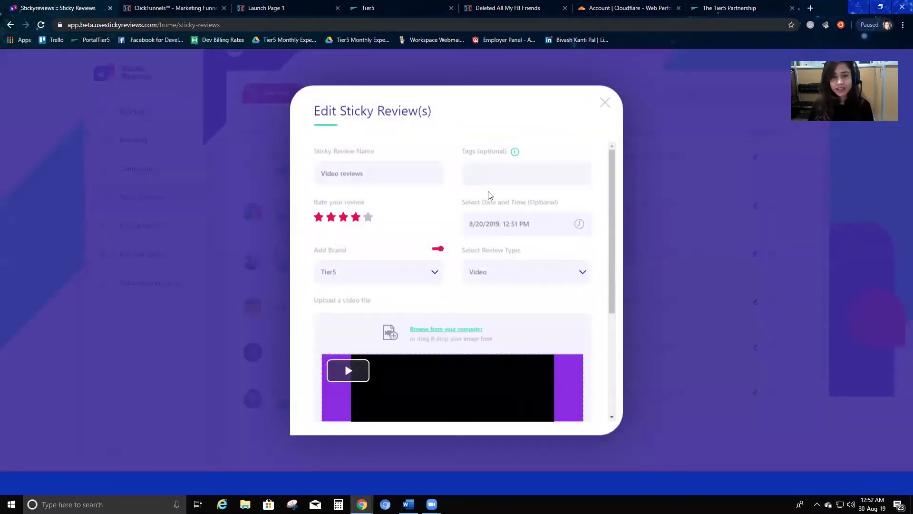
pyautogui.scroll(-4, 430, 228)
pyautogui.scroll(4, 430, 361)
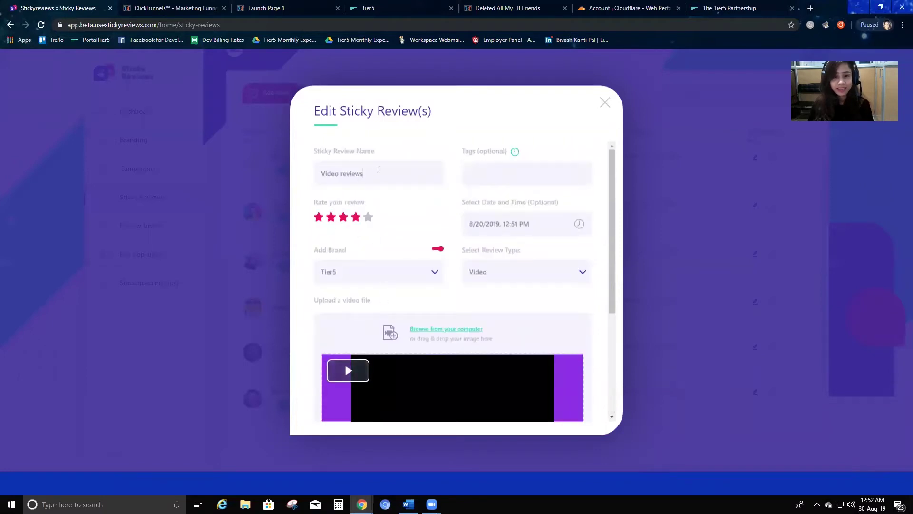
pyautogui.scroll(-3, 424, 253)
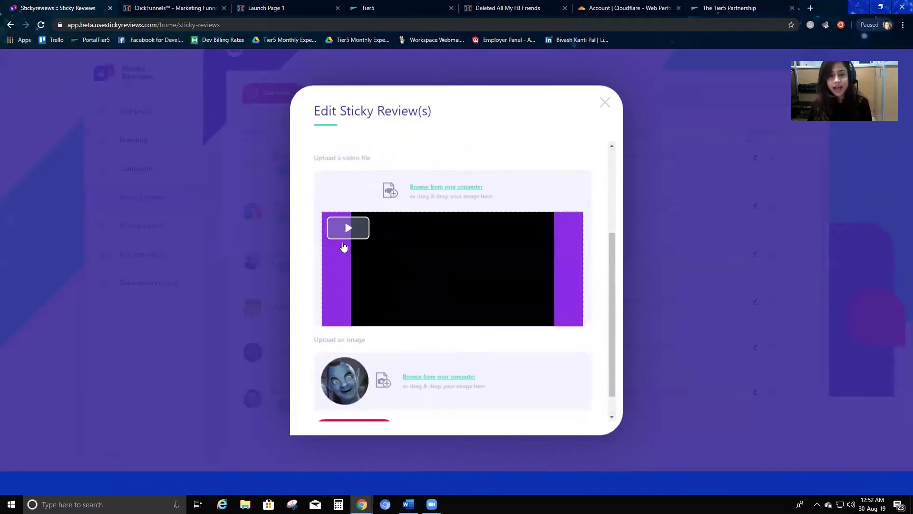
pyautogui.scroll(3, 361, 237)
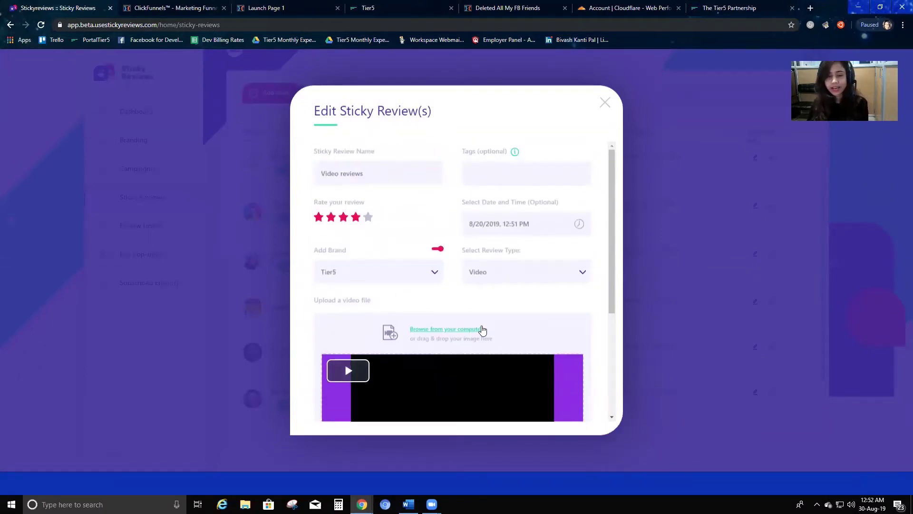
pyautogui.scroll(-3, 481, 332)
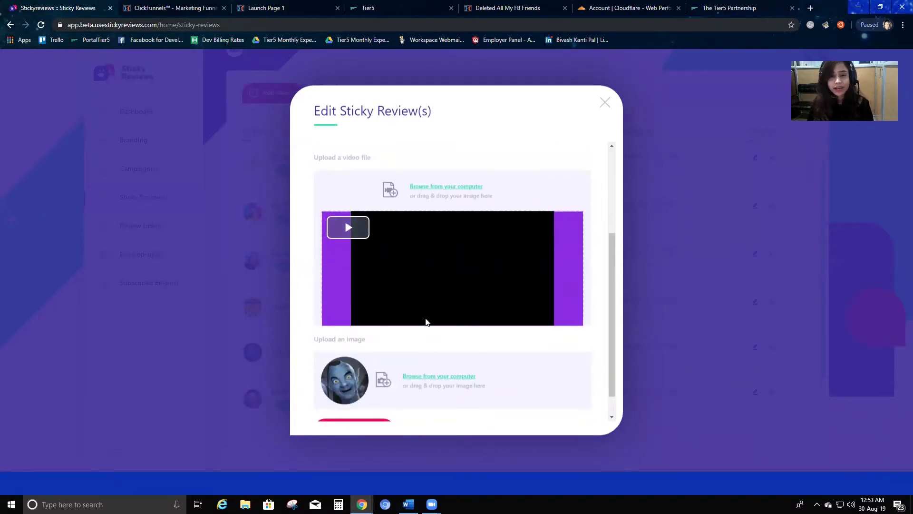
pyautogui.scroll(-1, 426, 320)
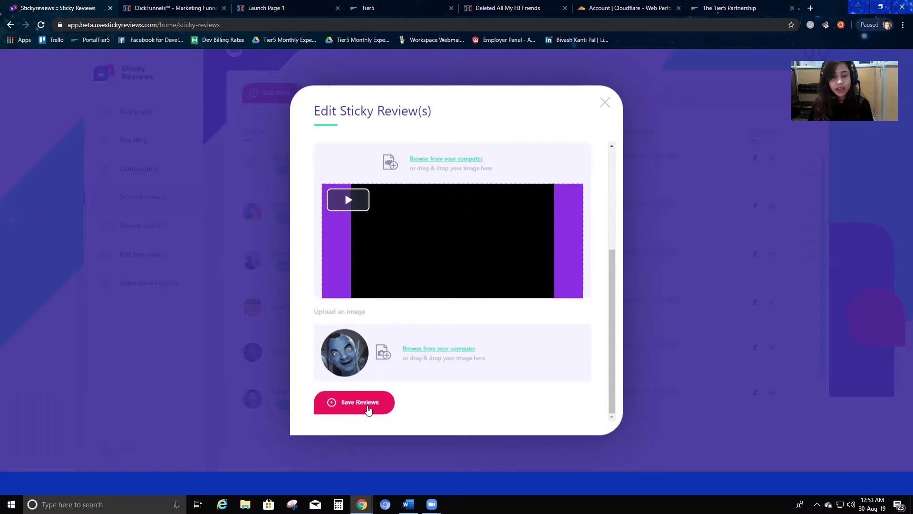
pyautogui.click(360, 402)
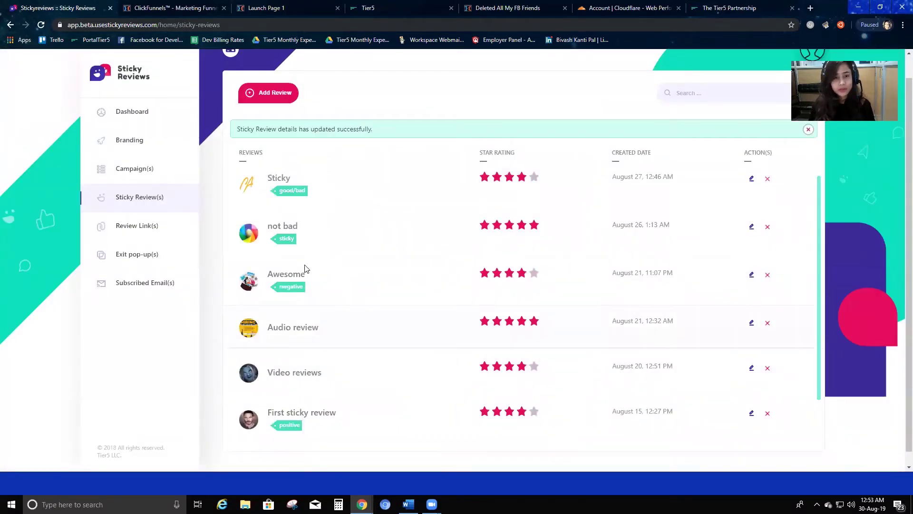
# Delete the Awesome review and confirm with Yes, leaving six reviews
pyautogui.scroll(-1, 444, 283)
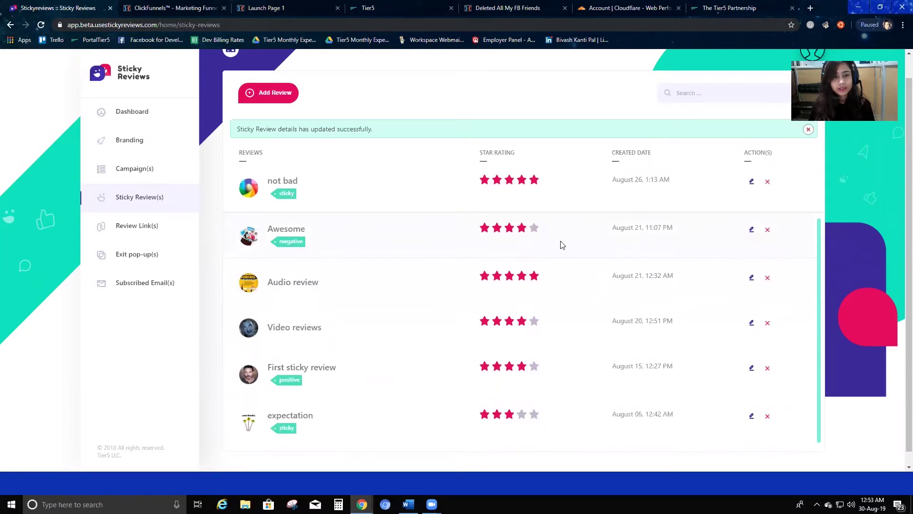
pyautogui.click(768, 230)
pyautogui.click(435, 290)
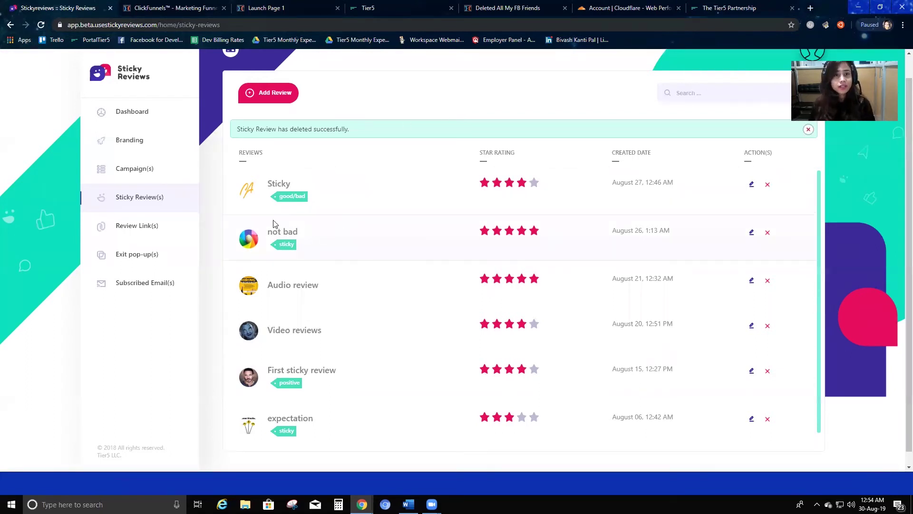
# Search the reviews for 'good', then replace the query with 'sticky'
pyautogui.scroll(1, 784, 123)
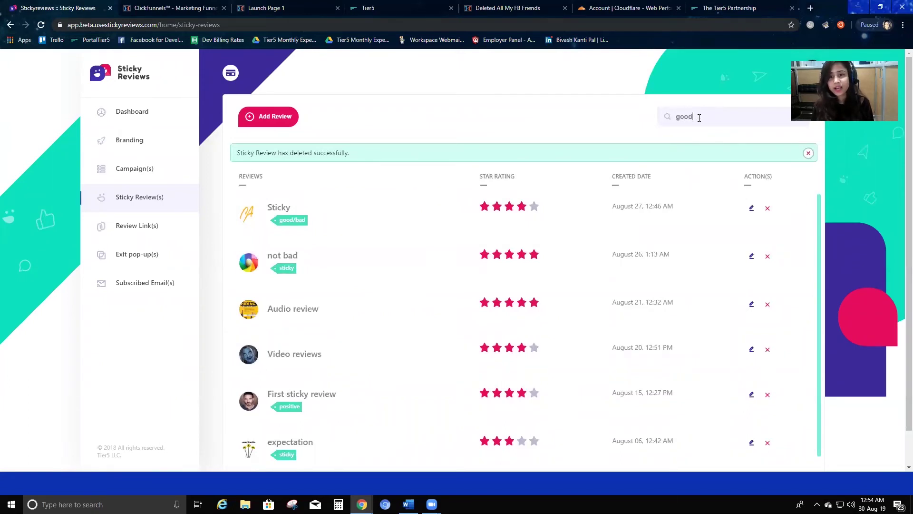
pyautogui.press('Return')
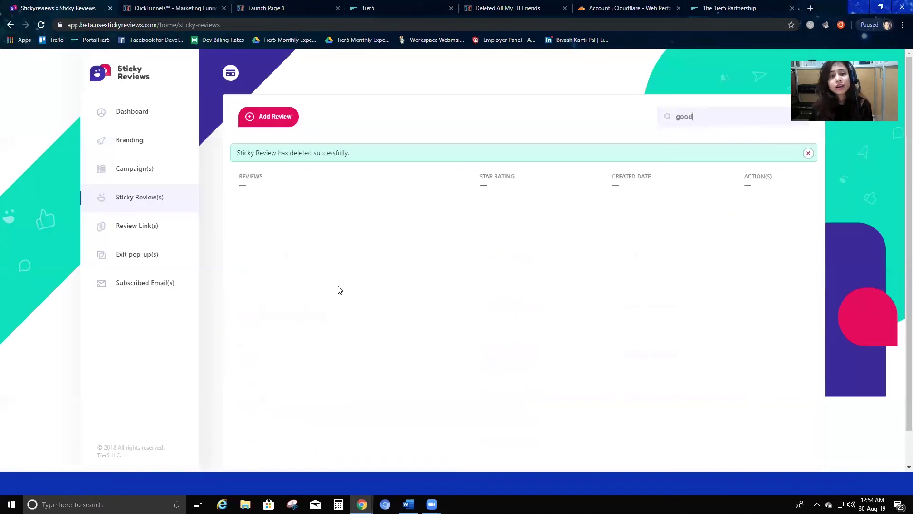
pyautogui.press('BackSpace')
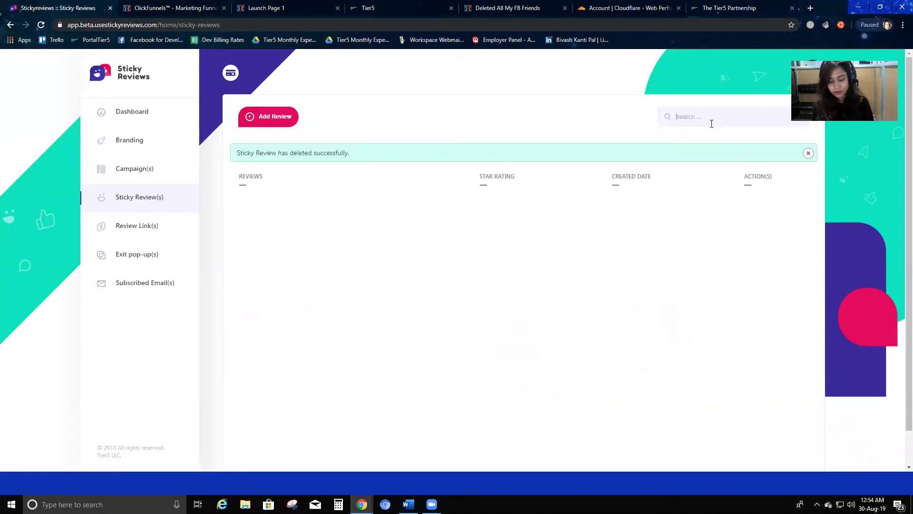
pyautogui.write('sticky')
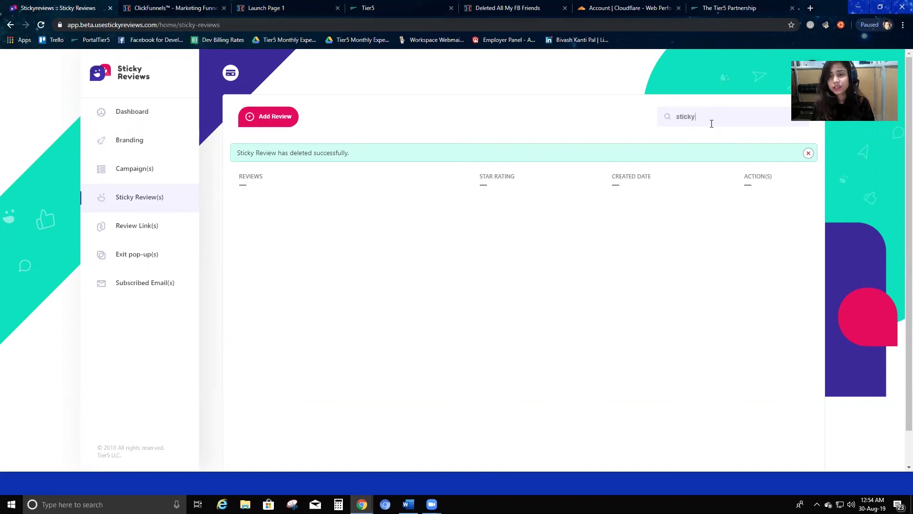
pyautogui.press('Return')
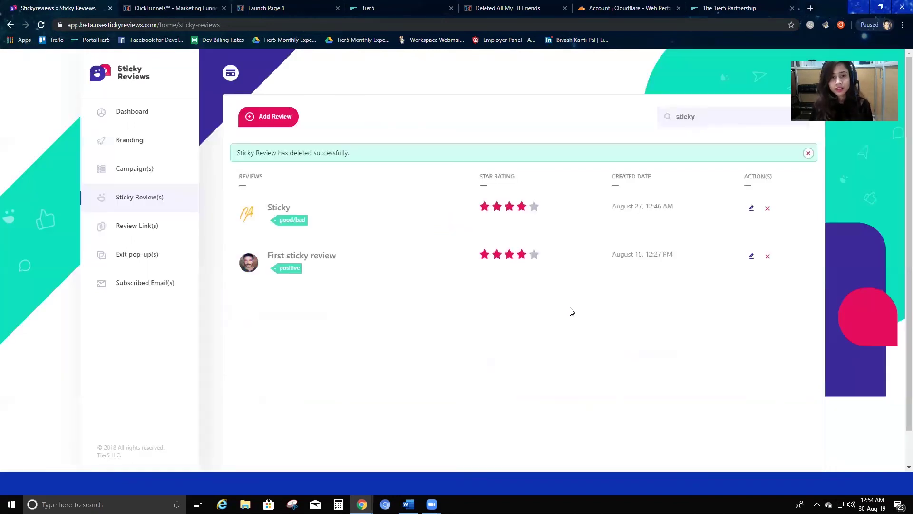
# Highlight the matching 'Sticky' and 'First sticky review' titles in the results
pyautogui.moveTo(267, 256); pyautogui.dragTo(336, 256)
pyautogui.moveTo(267, 208); pyautogui.dragTo(301, 207)
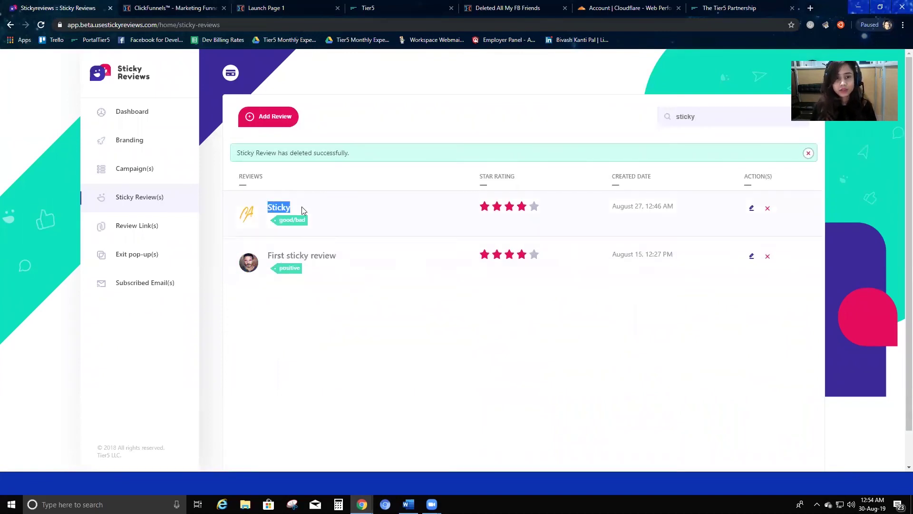
pyautogui.moveTo(266, 256); pyautogui.dragTo(299, 251)
pyautogui.doubleClick(291, 256)
pyautogui.moveTo(267, 207); pyautogui.dragTo(312, 217)
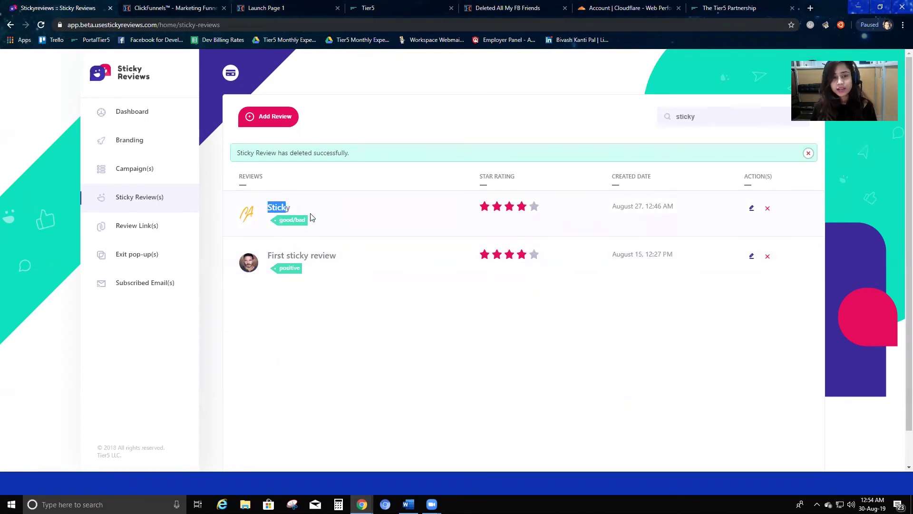